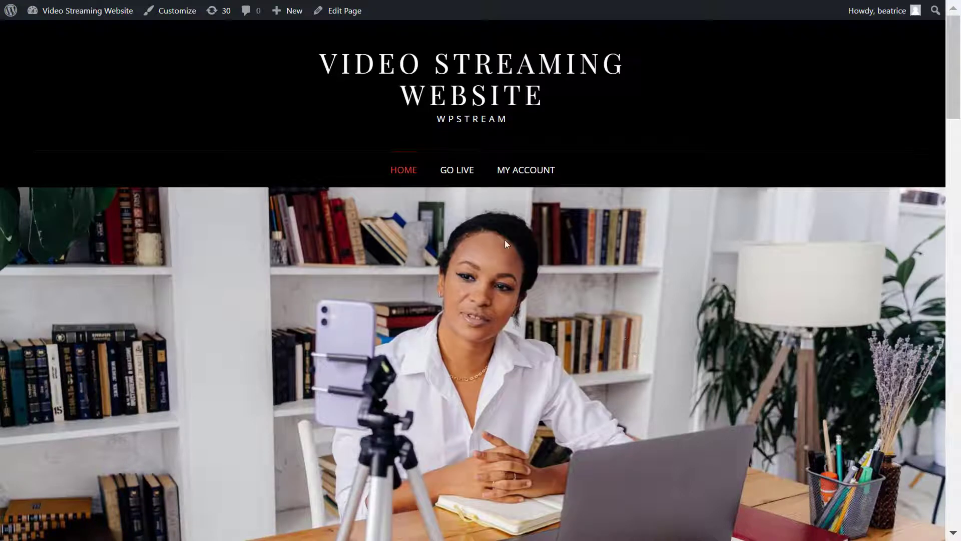
Step: Open the Go Live page and begin reading the WpStream tutorial on front-end broadcasting
left_click(455, 181)
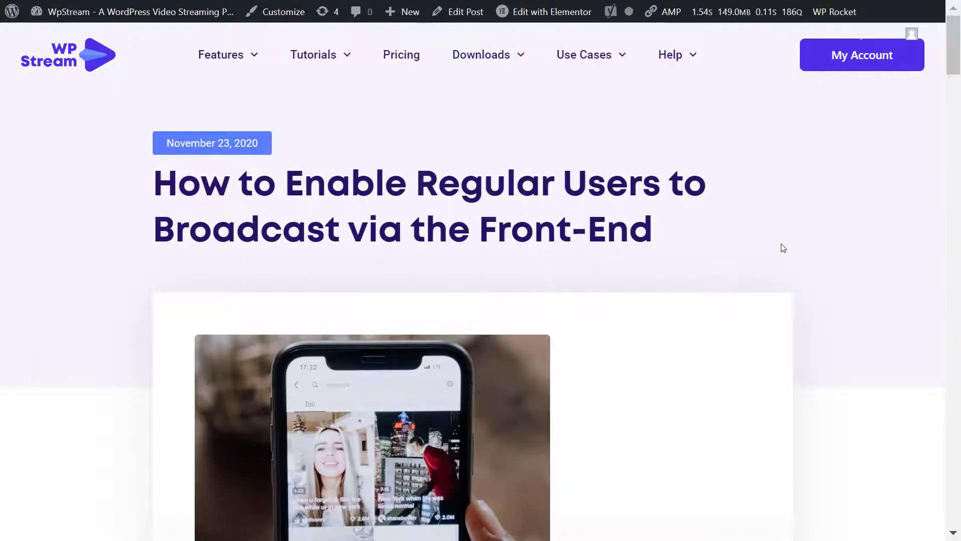
scroll(789, 240, "down", 6)
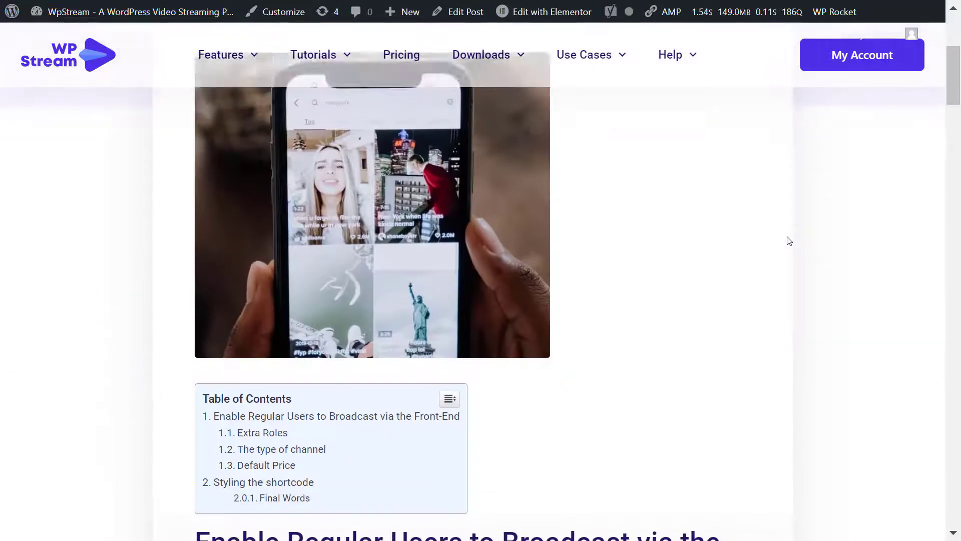
scroll(789, 241, "down", 5)
scroll(789, 241, "down", 6)
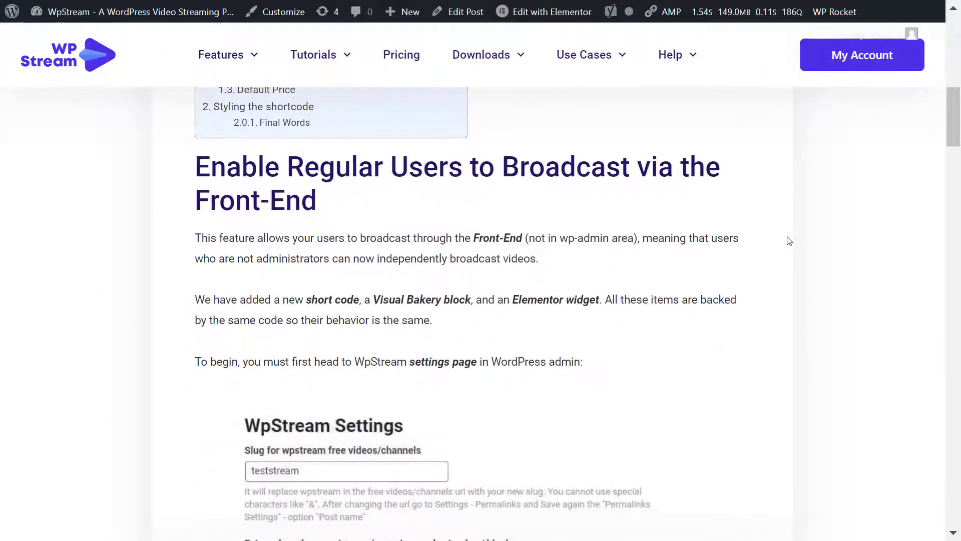
scroll(789, 240, "down", 3)
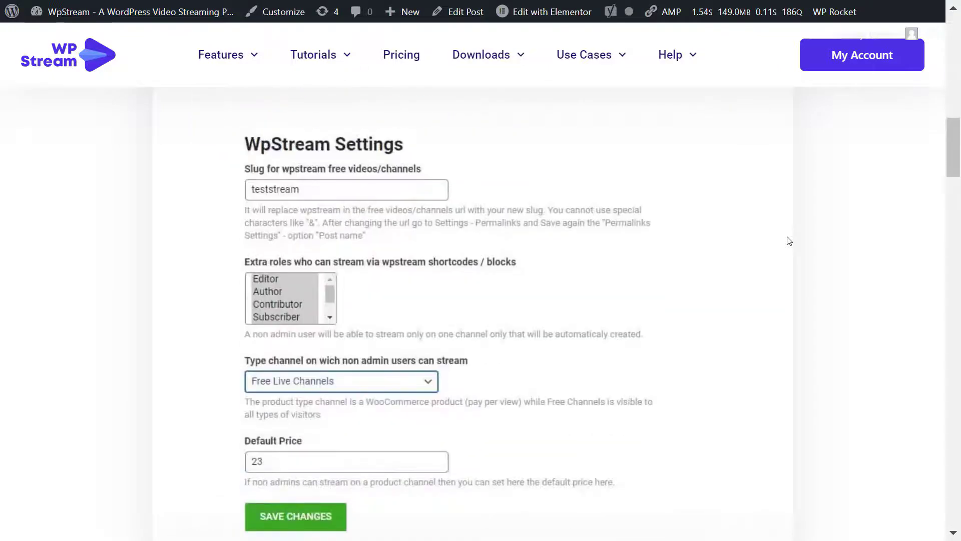
Step: Scroll through the rest of the tutorial, then return to the top
scroll(789, 241, "up", 2)
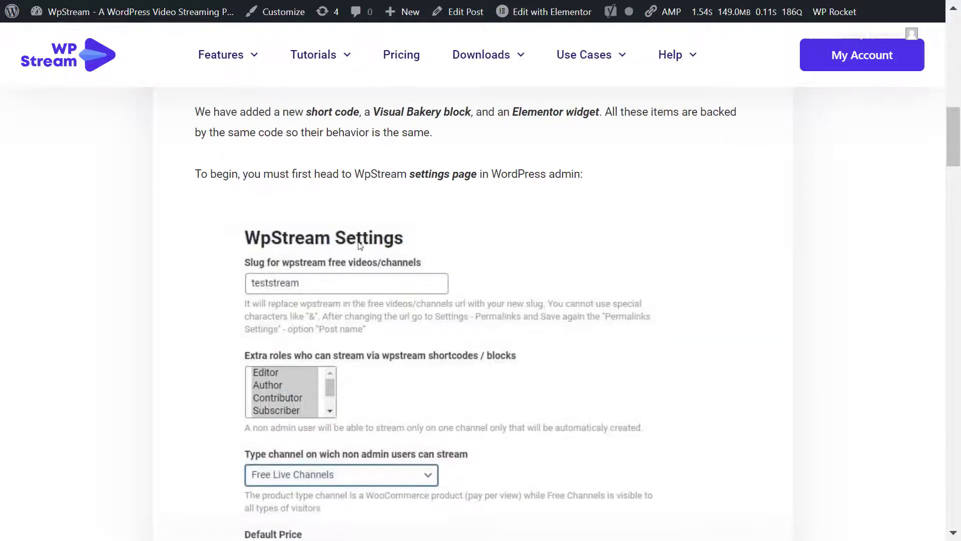
scroll(449, 303, "down", 4)
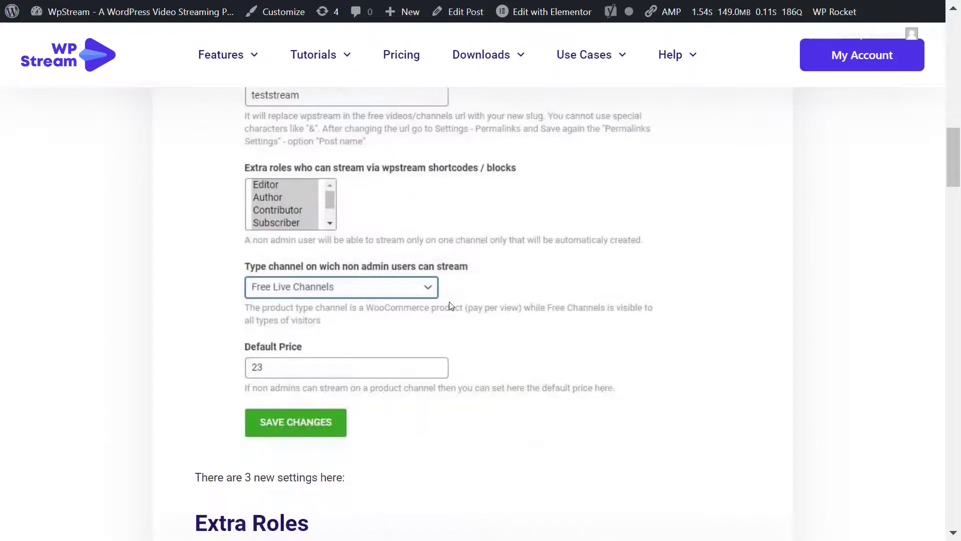
scroll(453, 302, "down", 4)
scroll(456, 301, "down", 4)
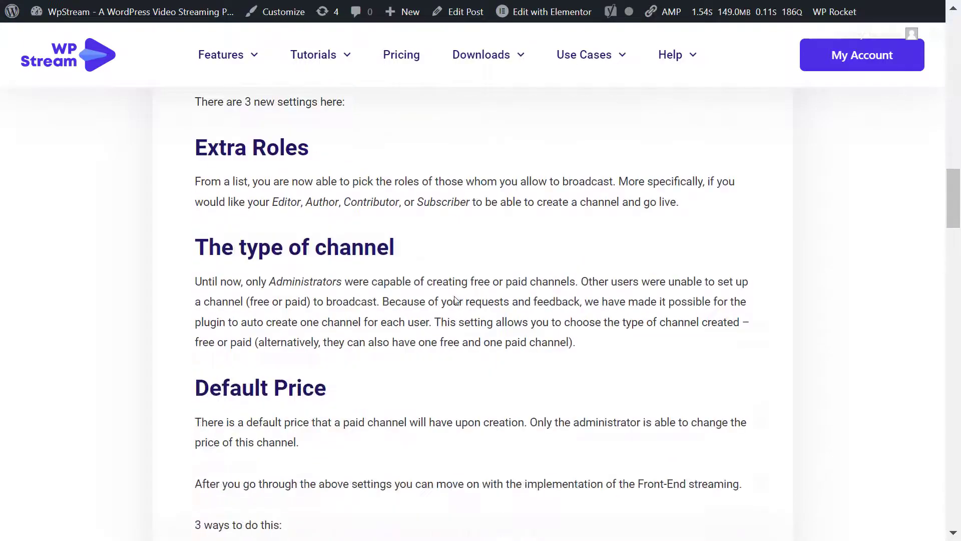
scroll(457, 298, "down", 2)
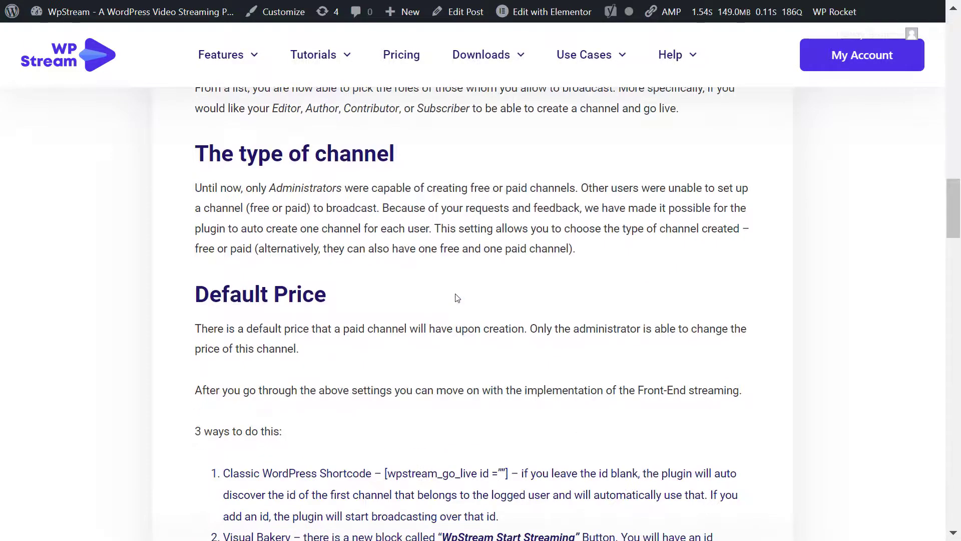
scroll(457, 295, "down", 7)
scroll(456, 294, "down", 15)
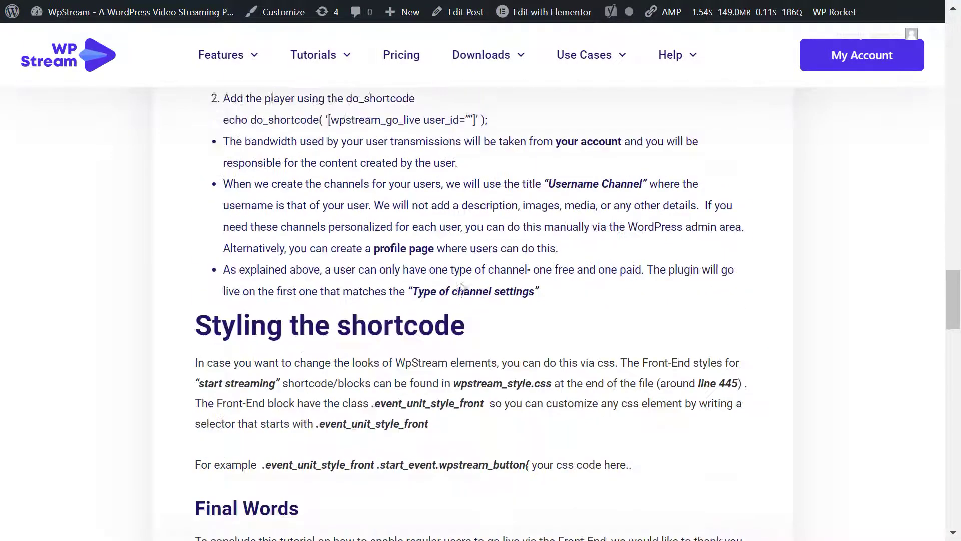
scroll(462, 282, "down", 6)
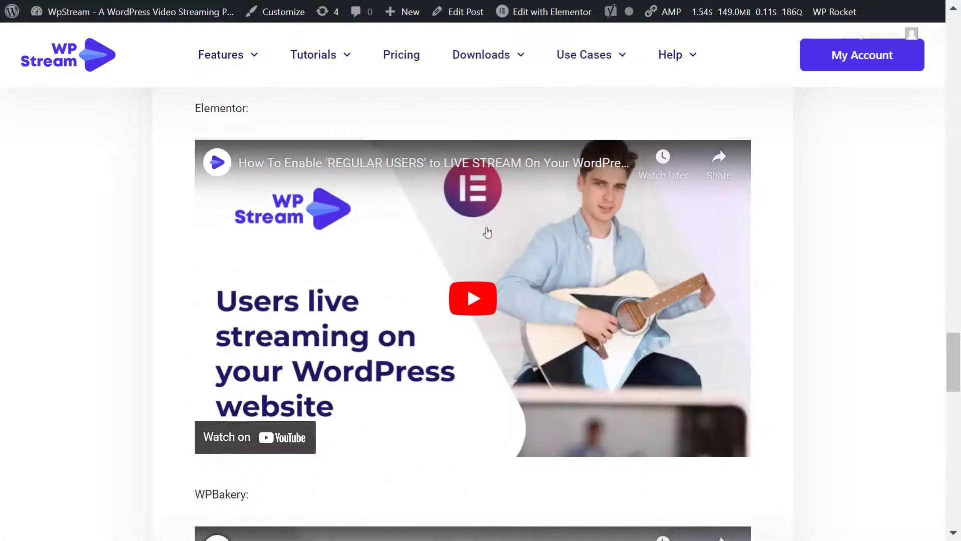
scroll(466, 200, "down", 8)
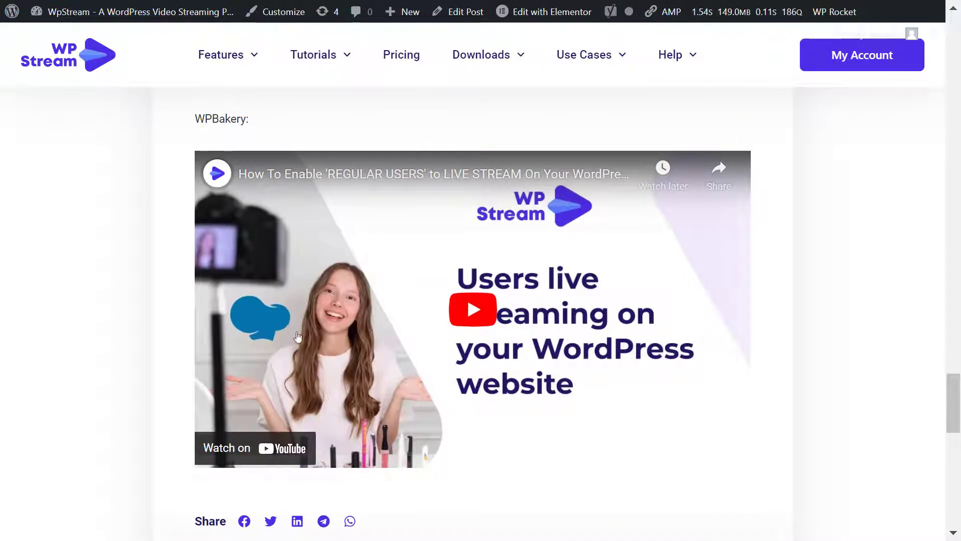
scroll(641, 290, "down", 6)
scroll(647, 289, "up", 19)
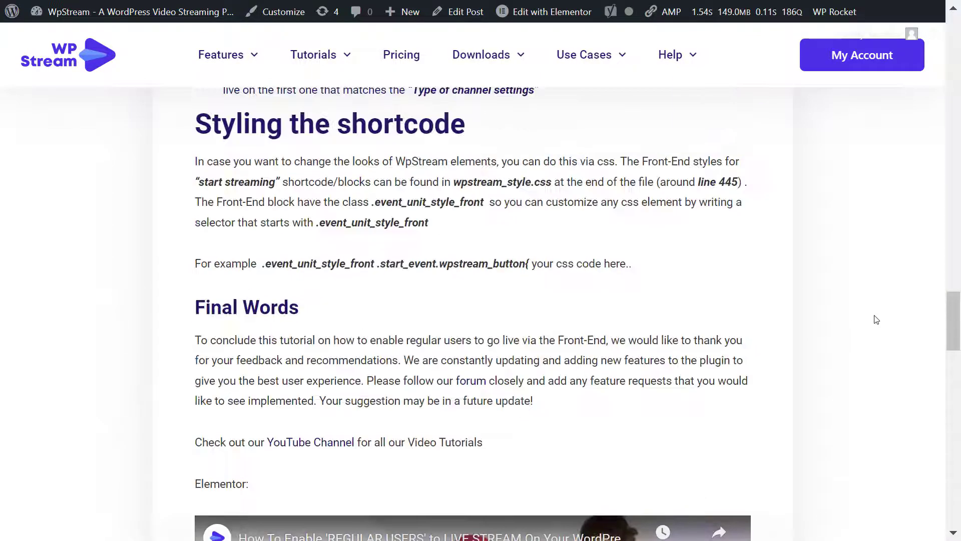
left_click_drag(952, 332, 953, 55)
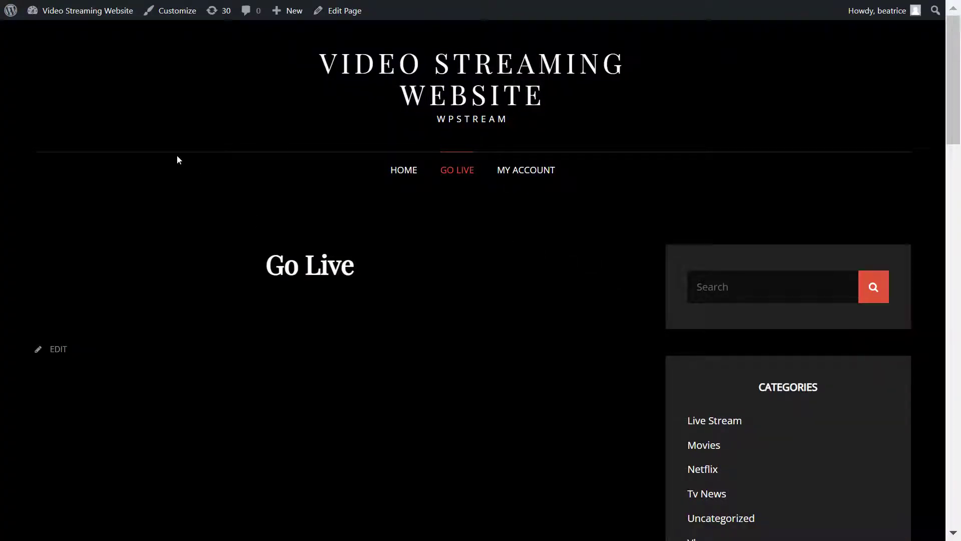
Step: Open the empty Go Live page in the WordPress block editor with Edit Page
left_click(349, 11)
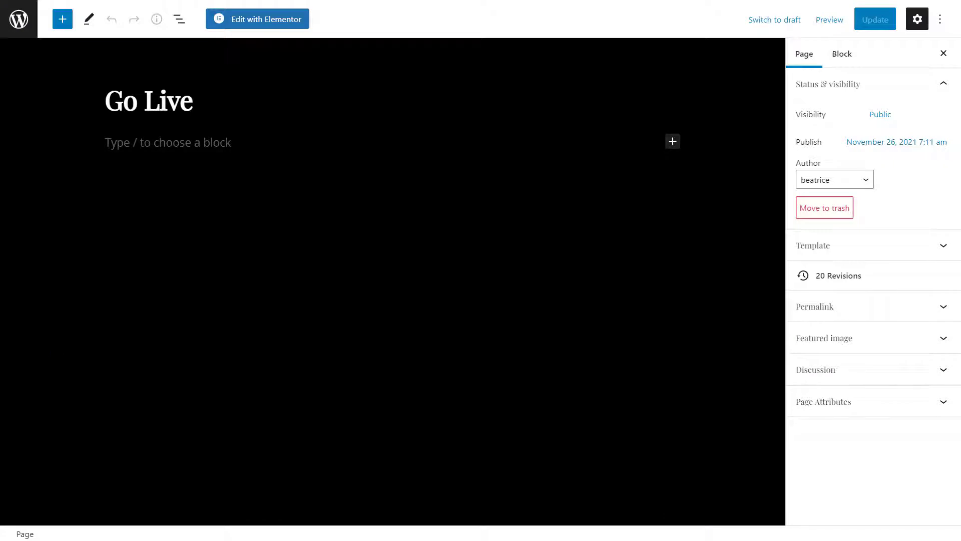
Step: Switch to Elementor, add a single-column section and search widgets for 'wpstream'
left_click(266, 24)
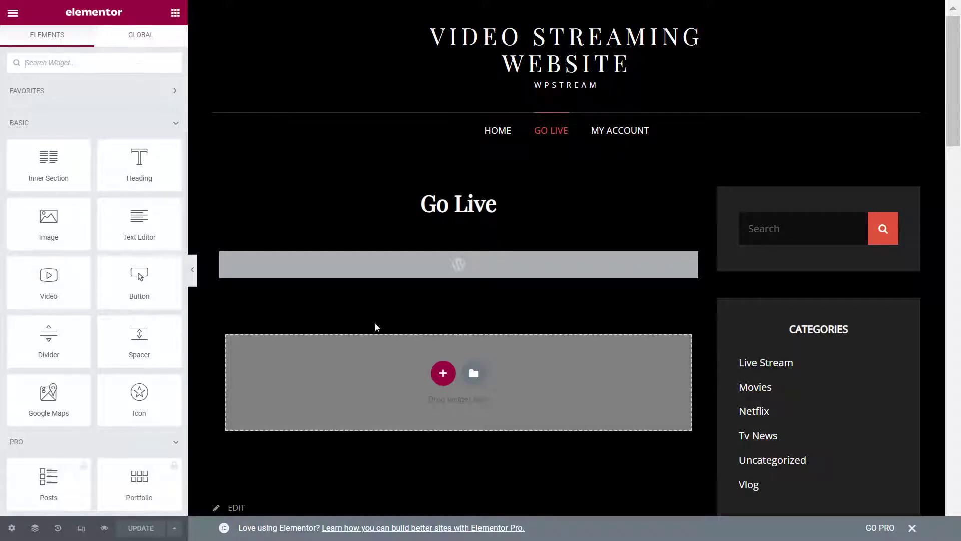
left_click(443, 374)
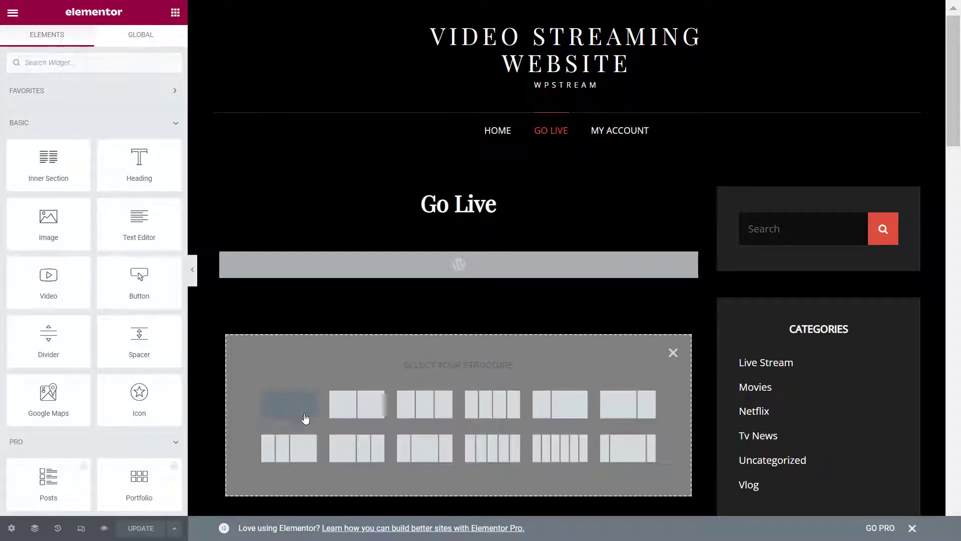
left_click(305, 421)
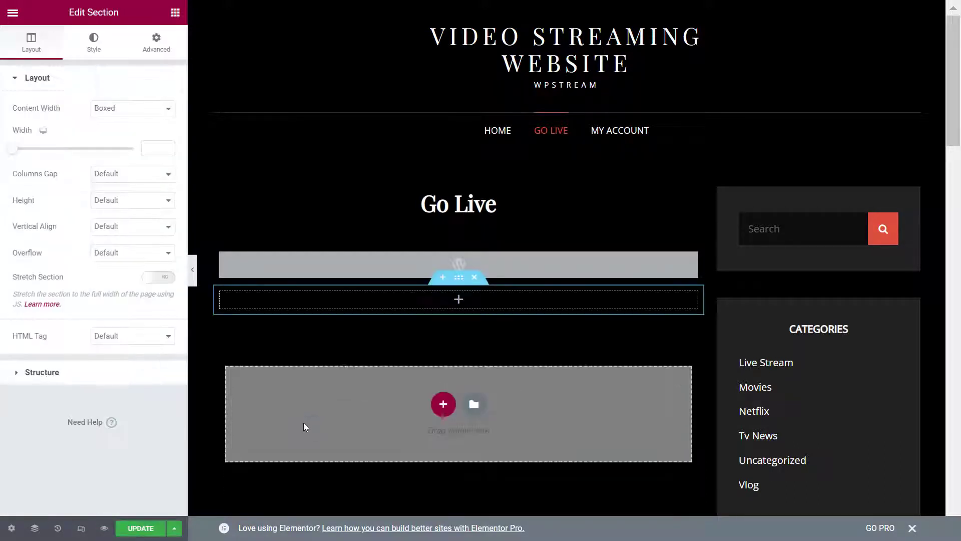
left_click(459, 300)
left_click(103, 65)
type("wpstream")
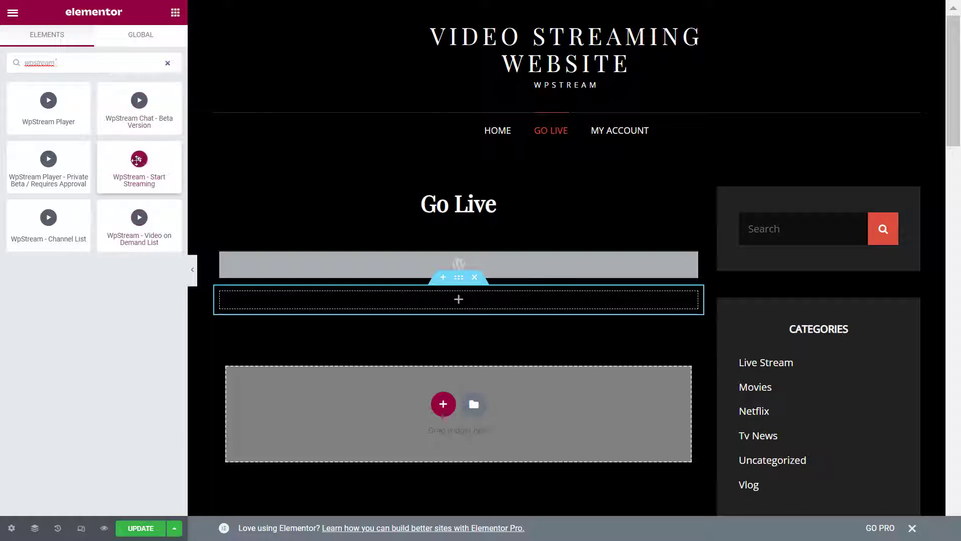
Step: Place WpStream - Start Streaming in the new section, delete the old widget section, and select Product id
left_click_drag(139, 162, 183, 284)
left_click(167, 63)
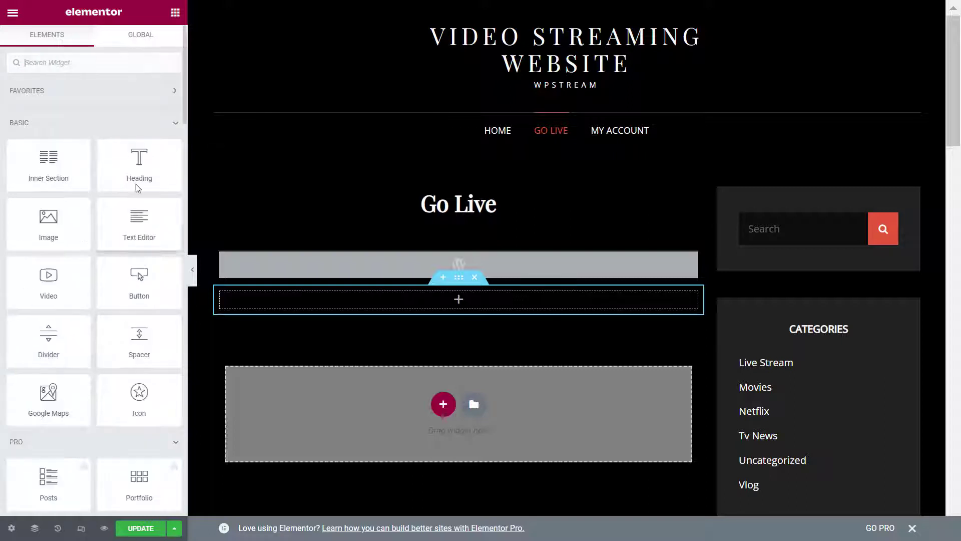
type("wpstream")
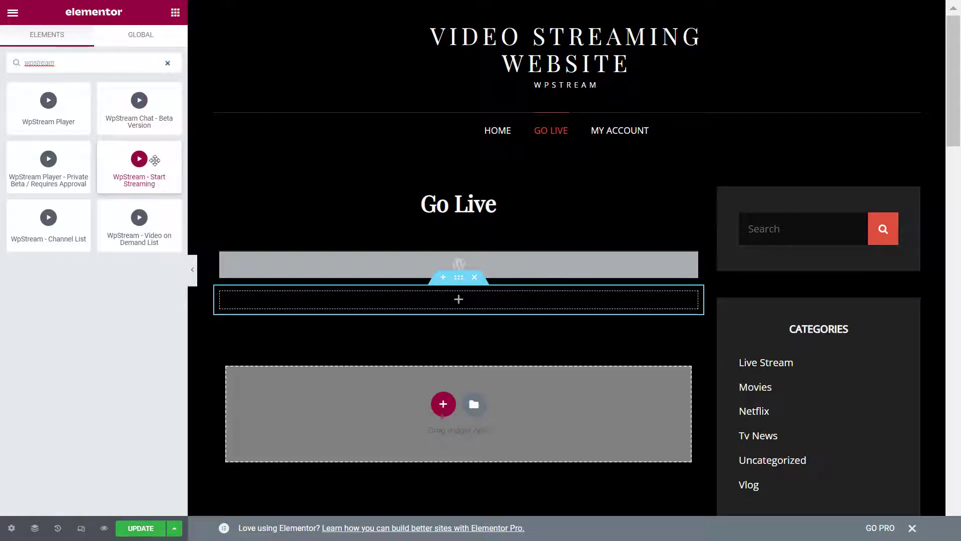
left_click_drag(155, 161, 475, 300)
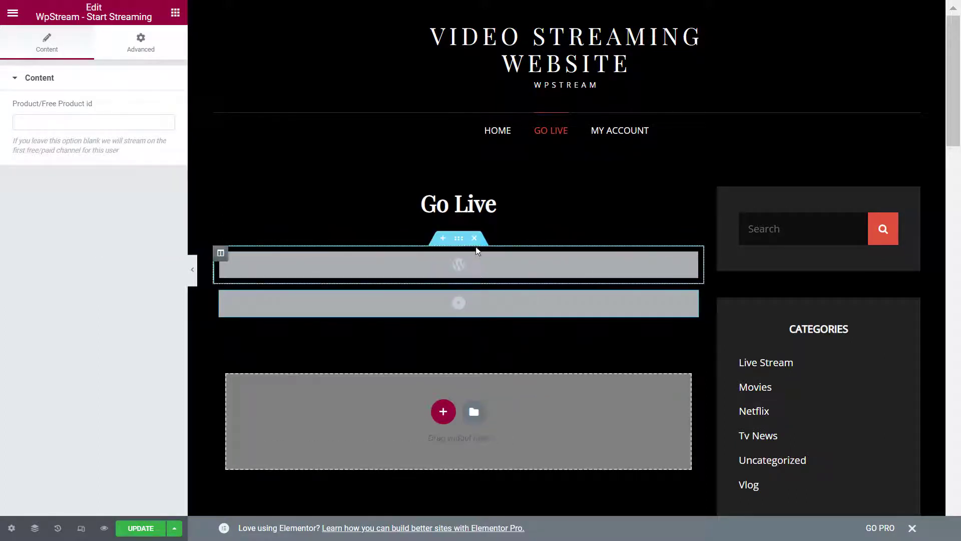
left_click(474, 239)
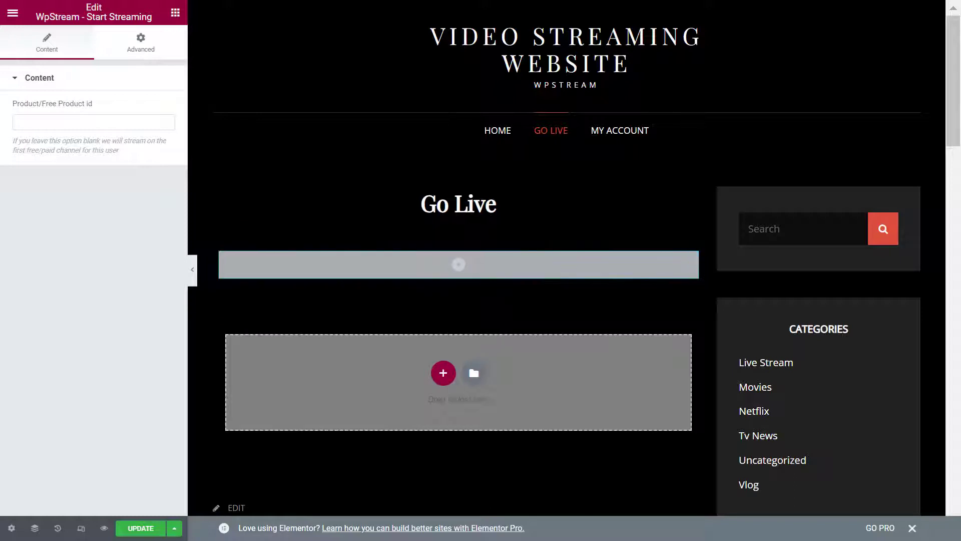
left_click(80, 126)
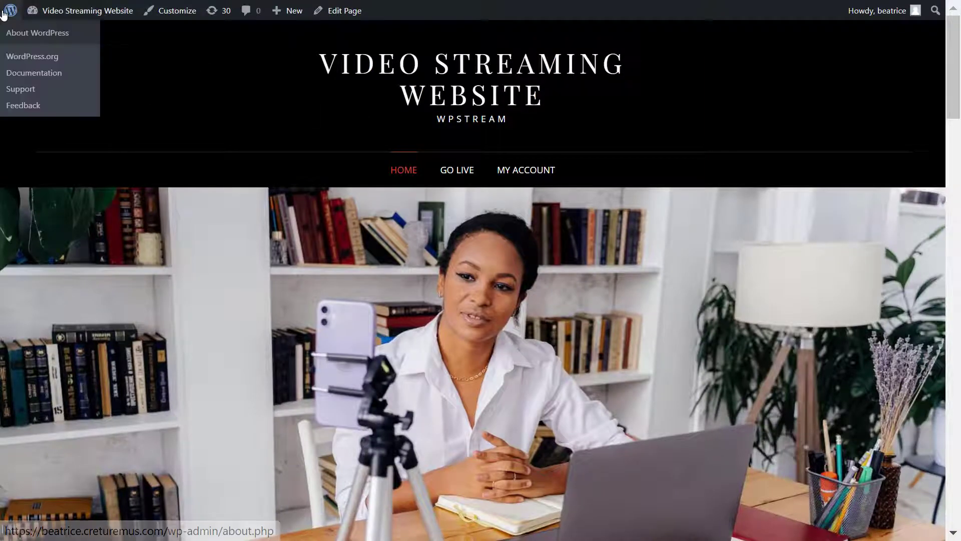
Step: In the WpStream plugin settings, set the free channel slug to go_live
left_click(5, 13)
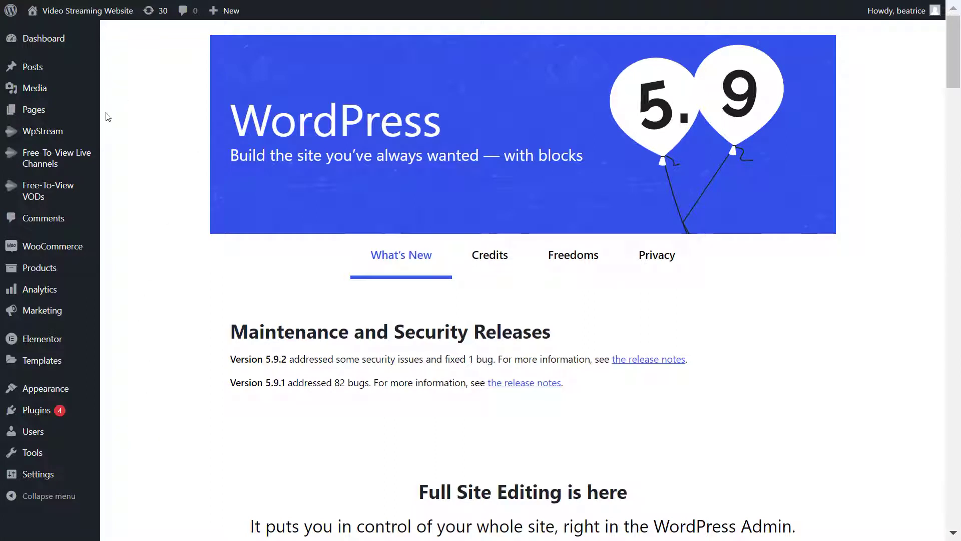
mouse_move(60, 139)
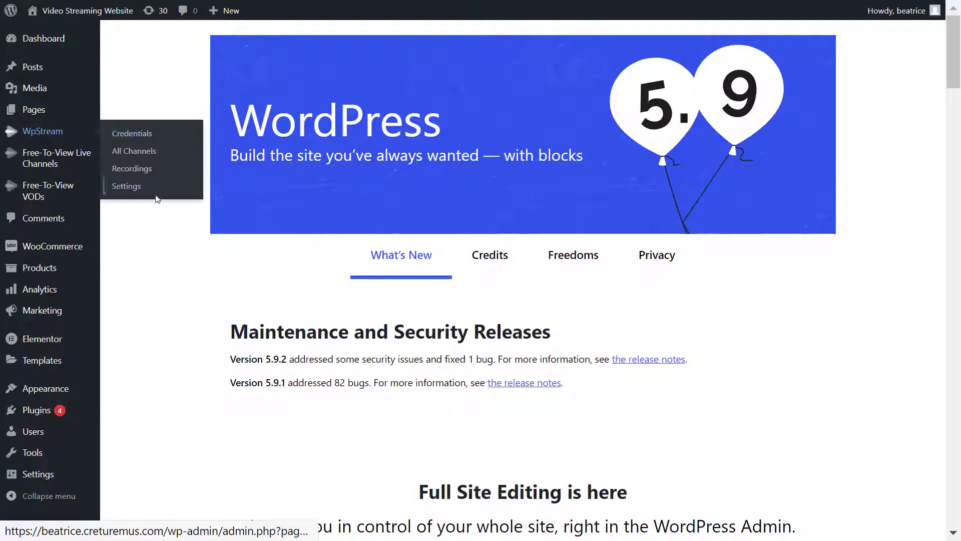
left_click(133, 194)
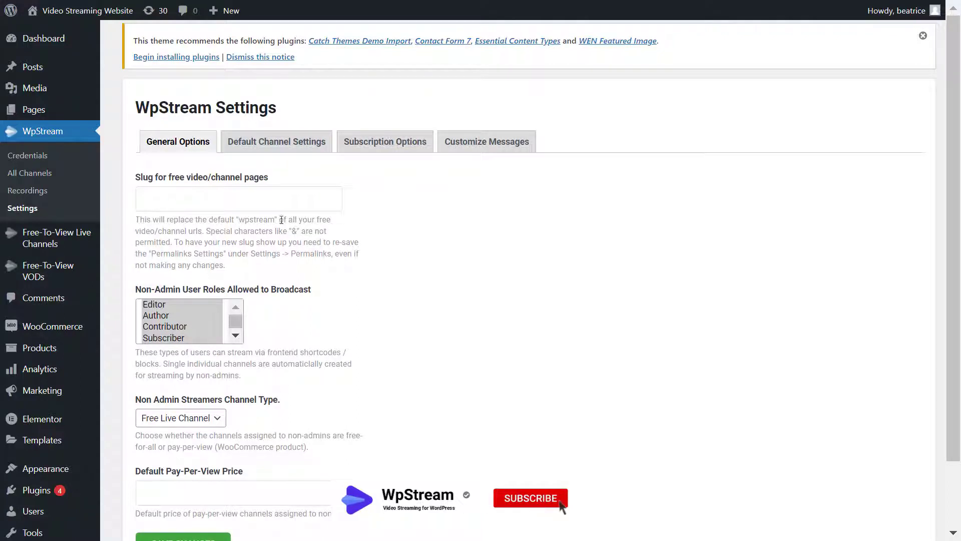
left_click(201, 198)
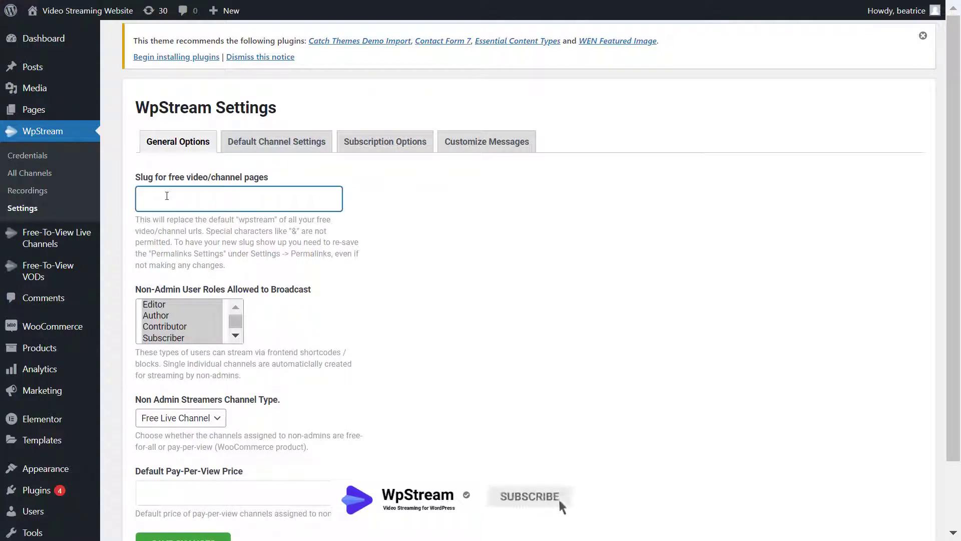
type("go_l")
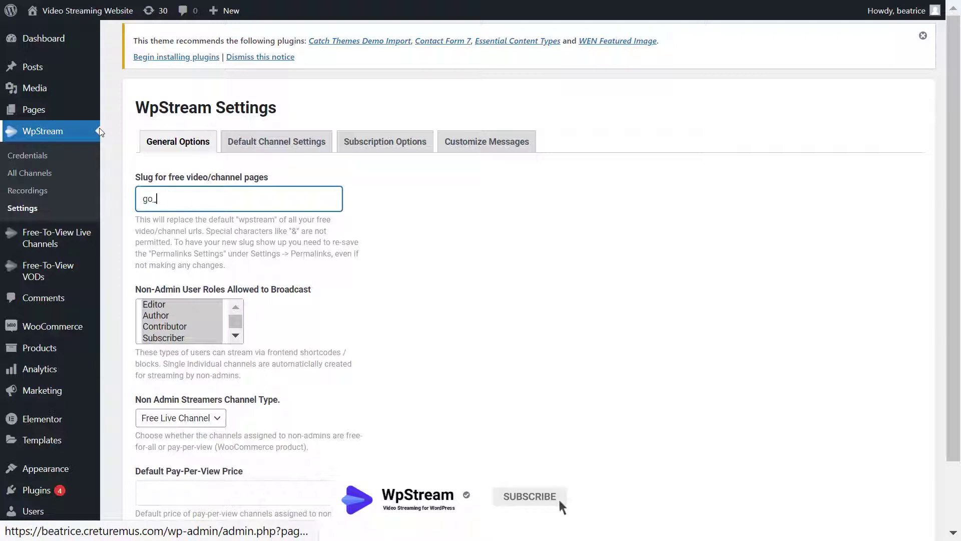
type("ive")
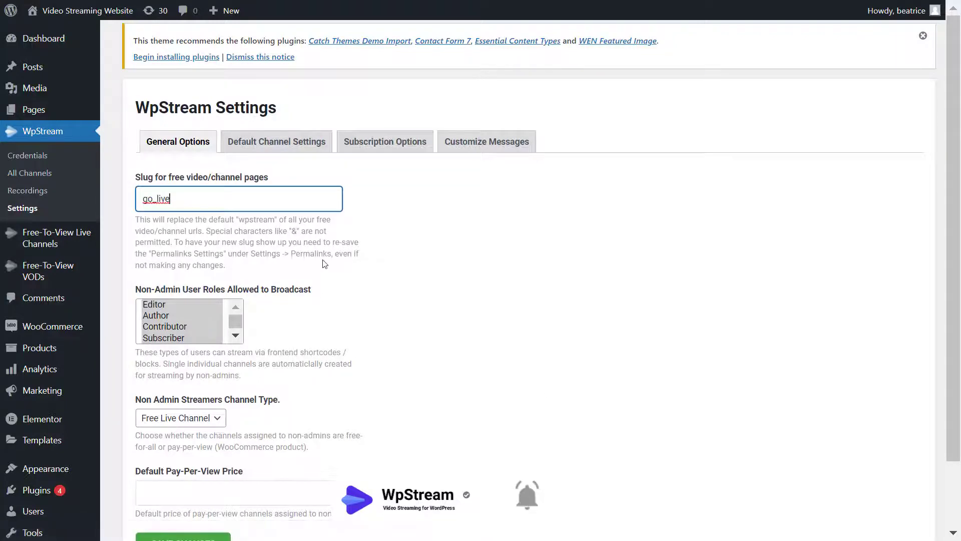
left_click(347, 261)
Step: Allow Editor, Author, Contributor and Subscriber roles to broadcast
scroll(347, 261, "down", 2)
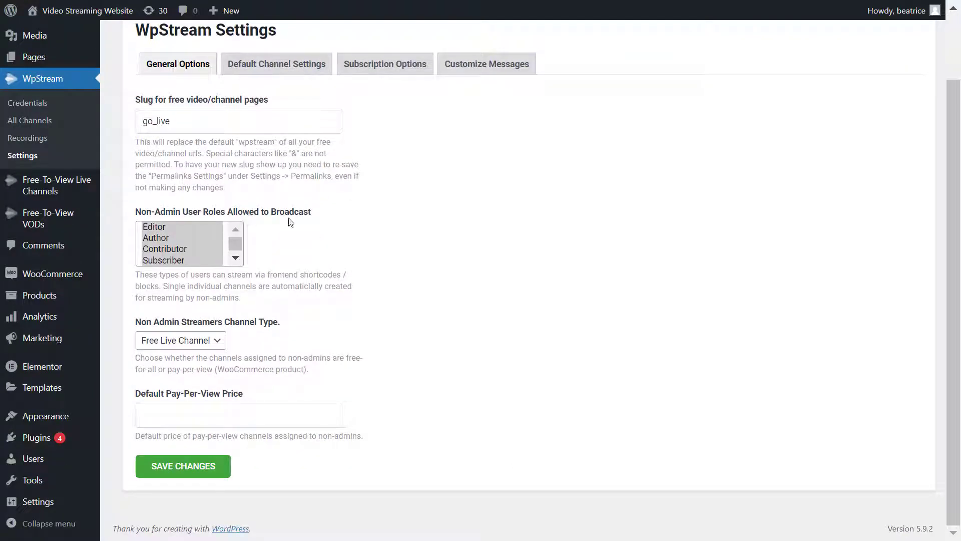
left_click(215, 249)
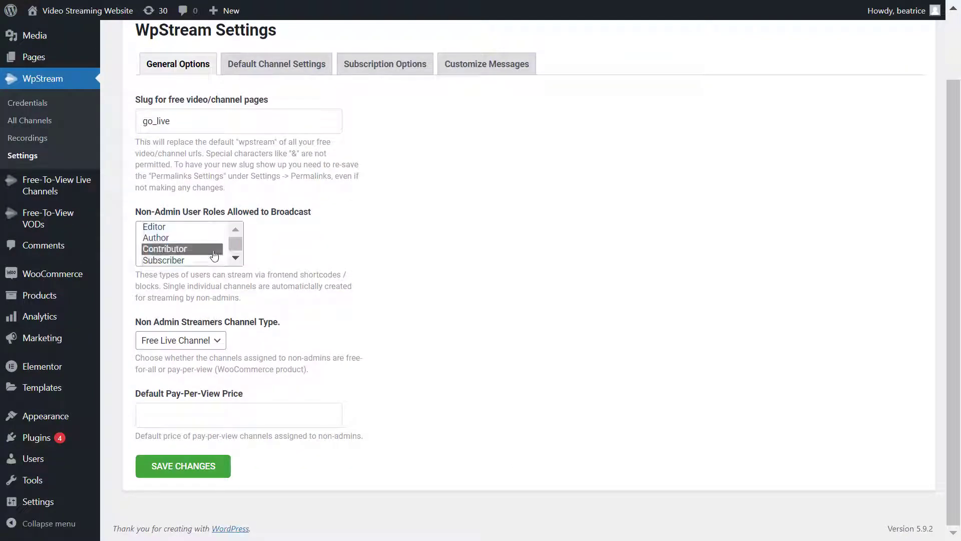
left_click(212, 260)
left_click(208, 238)
left_click(208, 228)
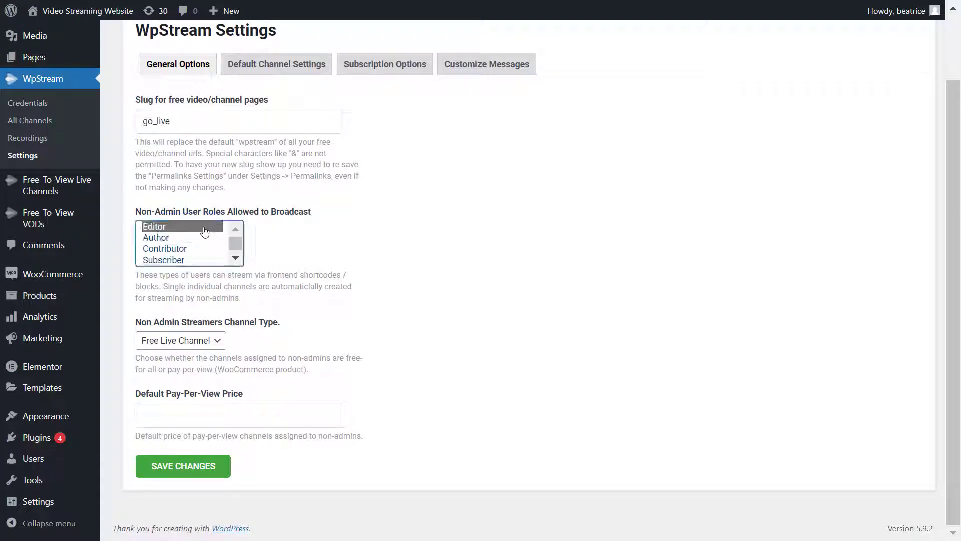
left_click(207, 238, "ctrl")
left_click(206, 249, "ctrl")
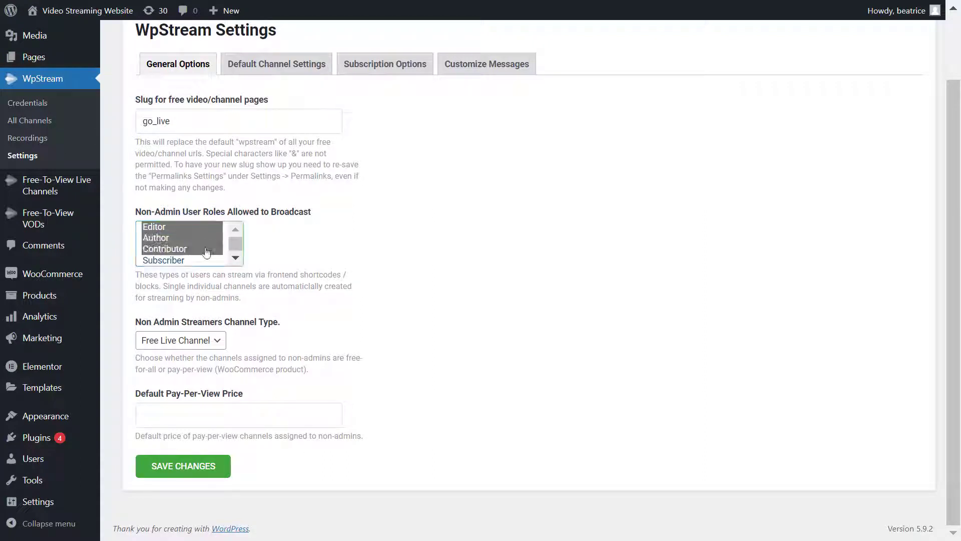
left_click(206, 261, "ctrl")
scroll(201, 255, "up", 2)
scroll(197, 259, "down", 2)
left_click(299, 283)
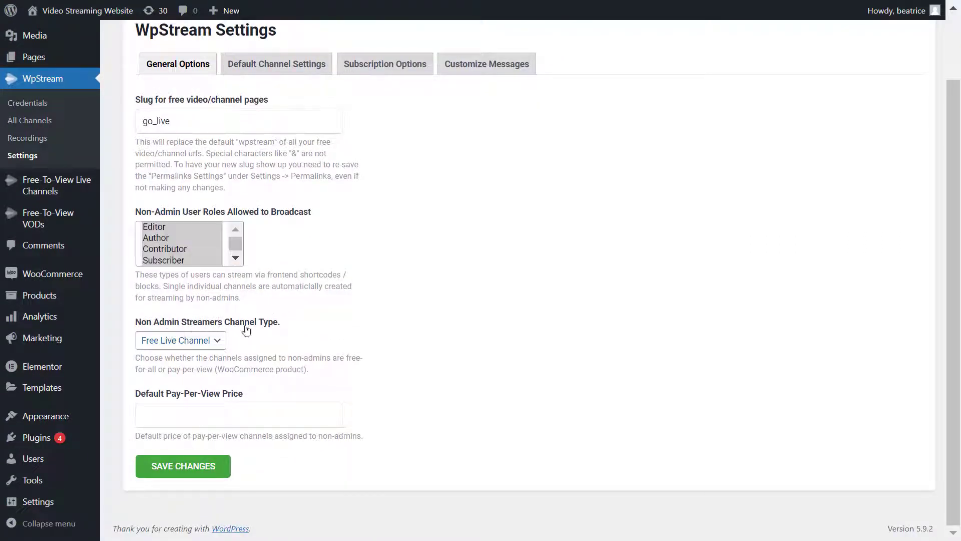
Step: Keep Free Live Channel as channel type, set default pay-per-view price to 5, and save
left_click(208, 346)
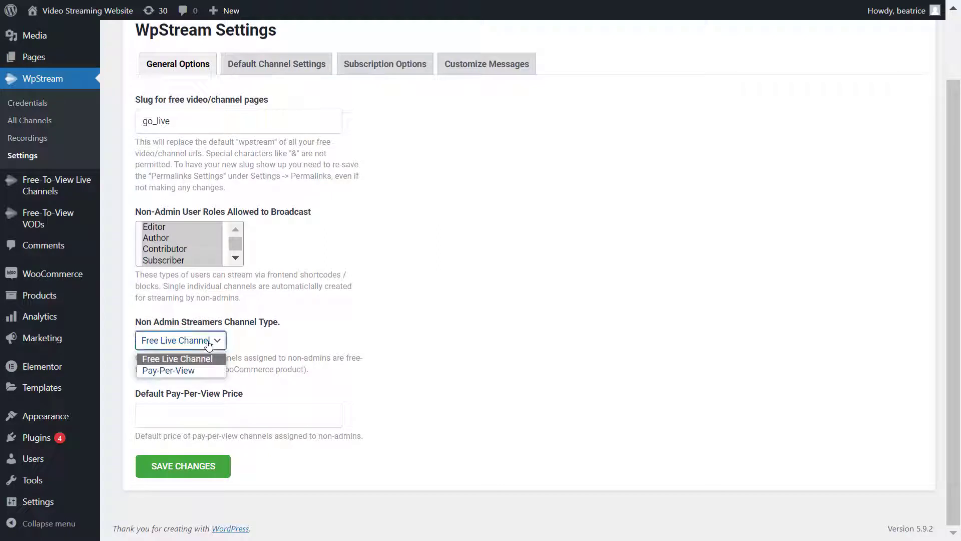
left_click(177, 358)
left_click(296, 367)
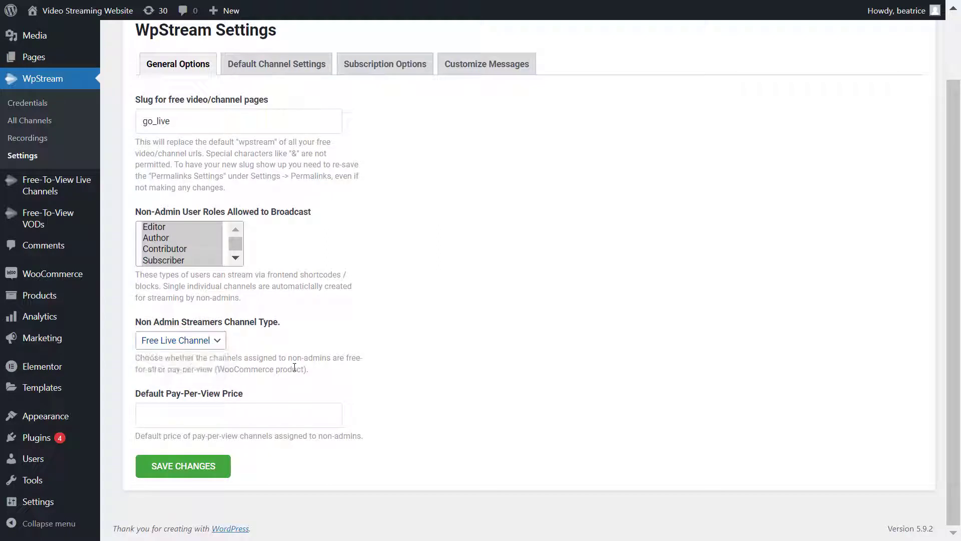
left_click(236, 417)
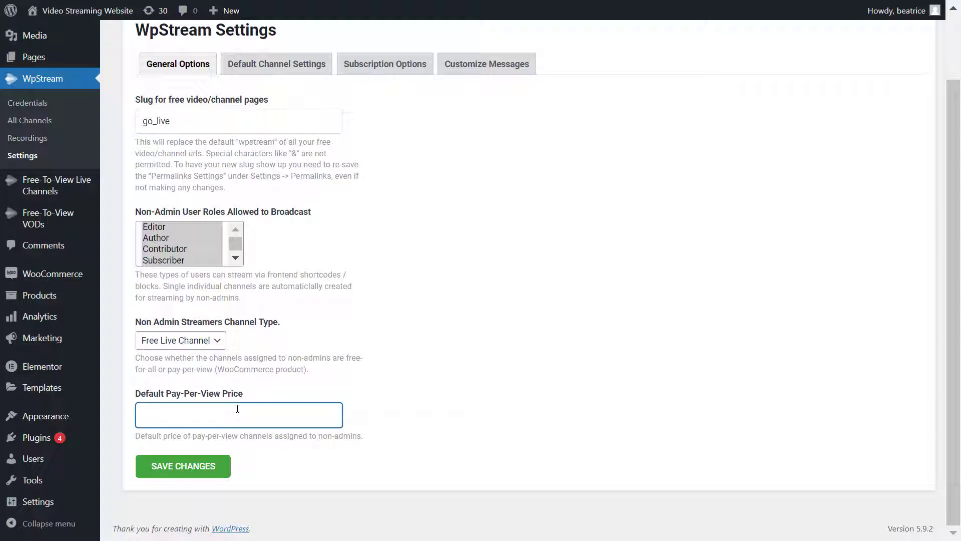
type("5")
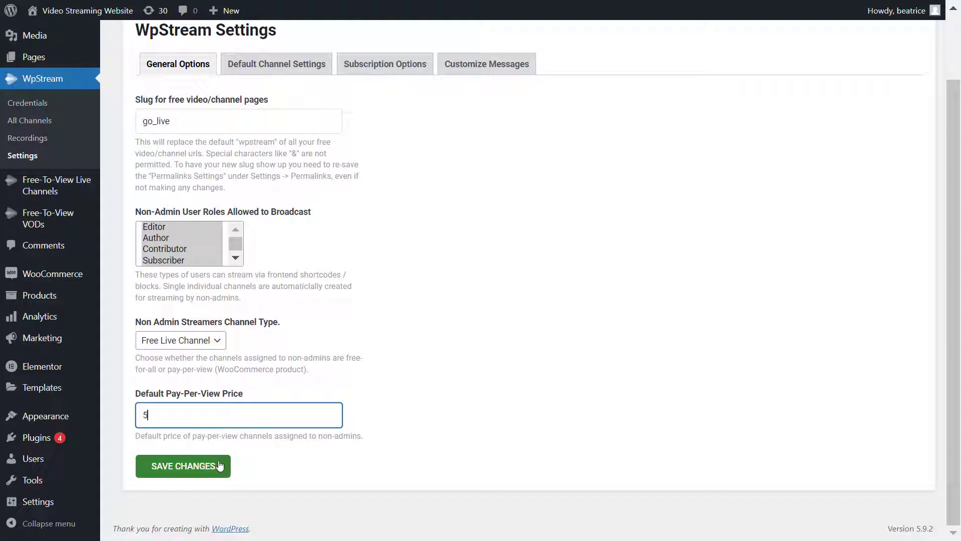
left_click(219, 466)
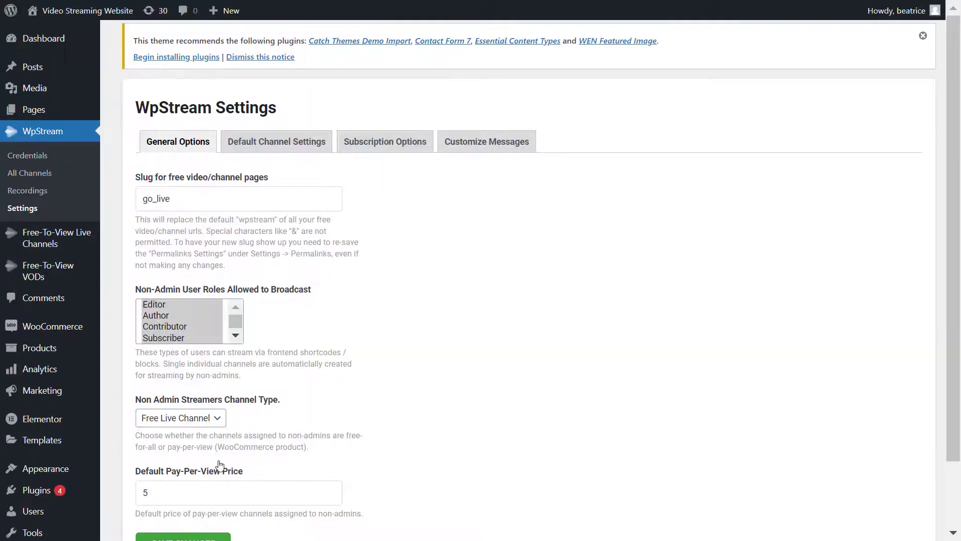
Step: Add a new Free-To-View Live Channel titled 'Go Live' with description 'RegulaR_User going LIVE'
scroll(349, 393, "down", 2)
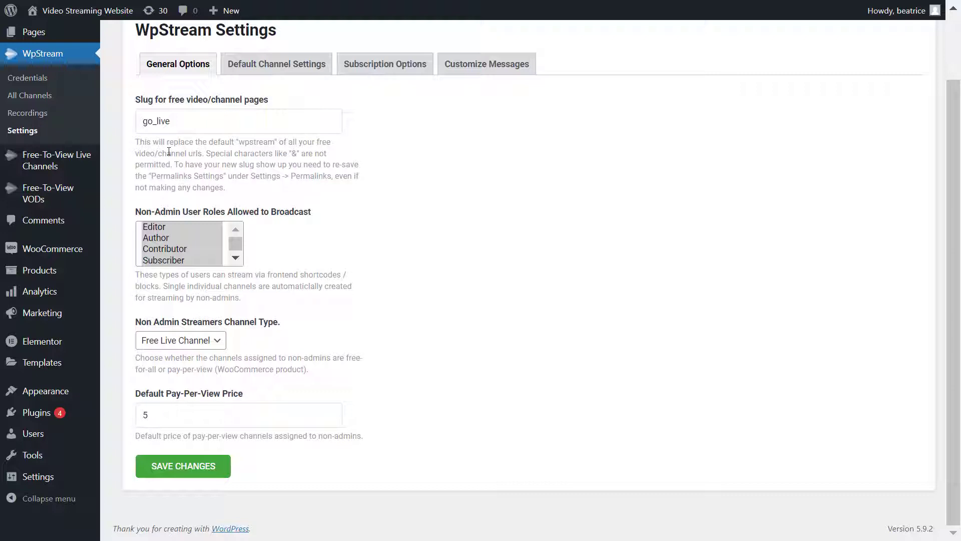
mouse_move(83, 160)
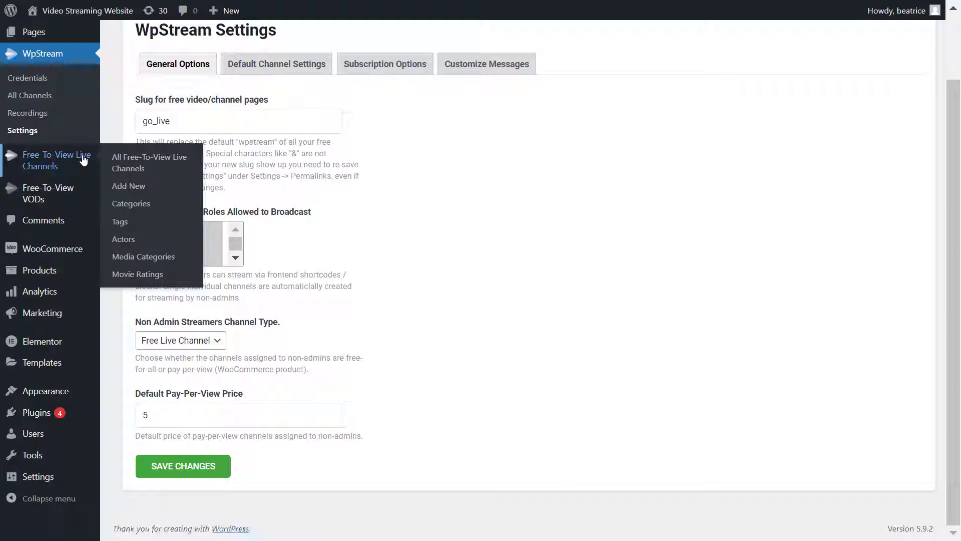
left_click(84, 160)
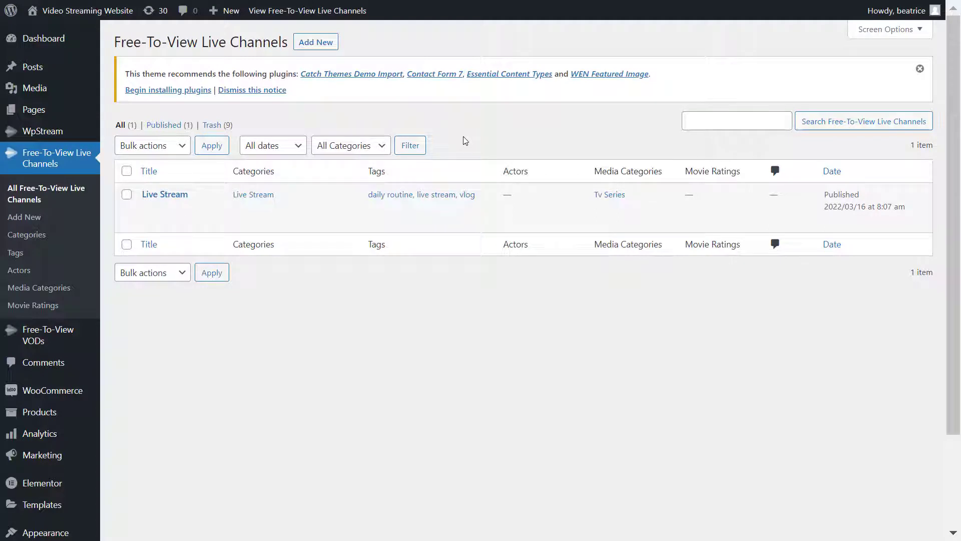
left_click(317, 45)
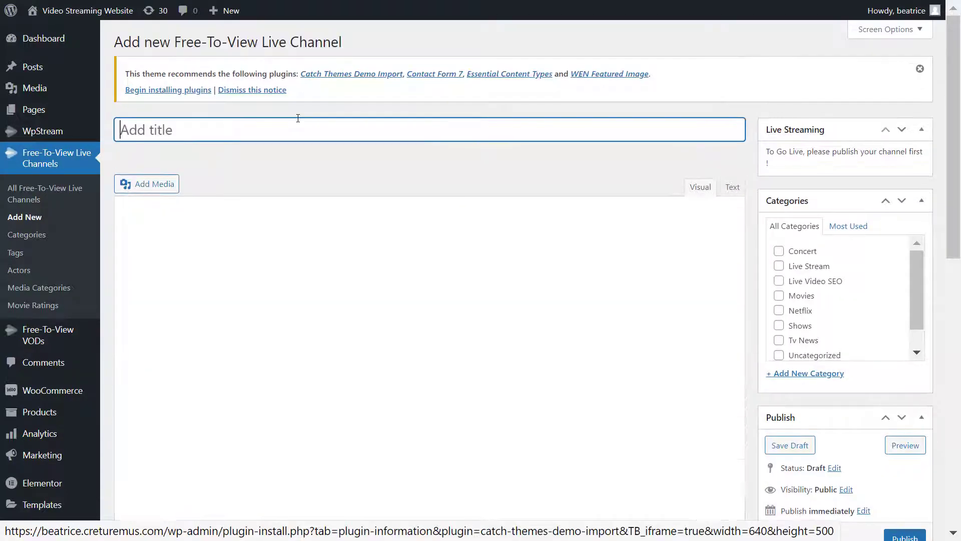
type("Go Live")
left_click(133, 250)
type("Regula")
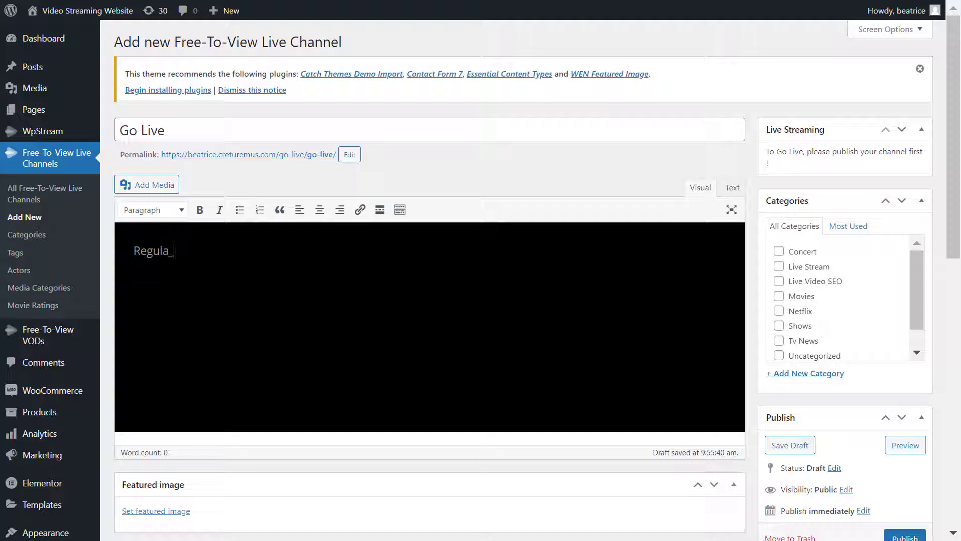
type("R_User going LIVE")
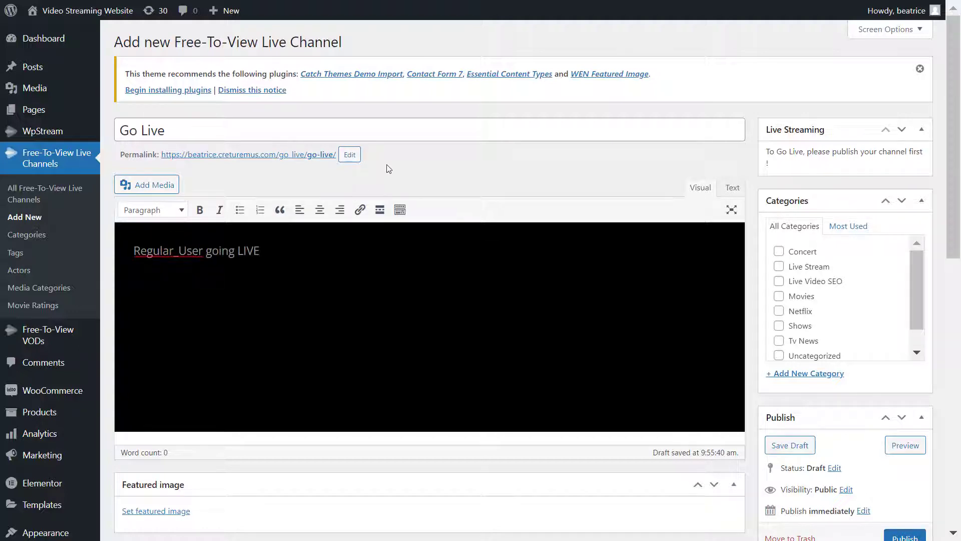
Step: Set the orange TV picture as the channel's featured image
scroll(639, 194, "down", 2)
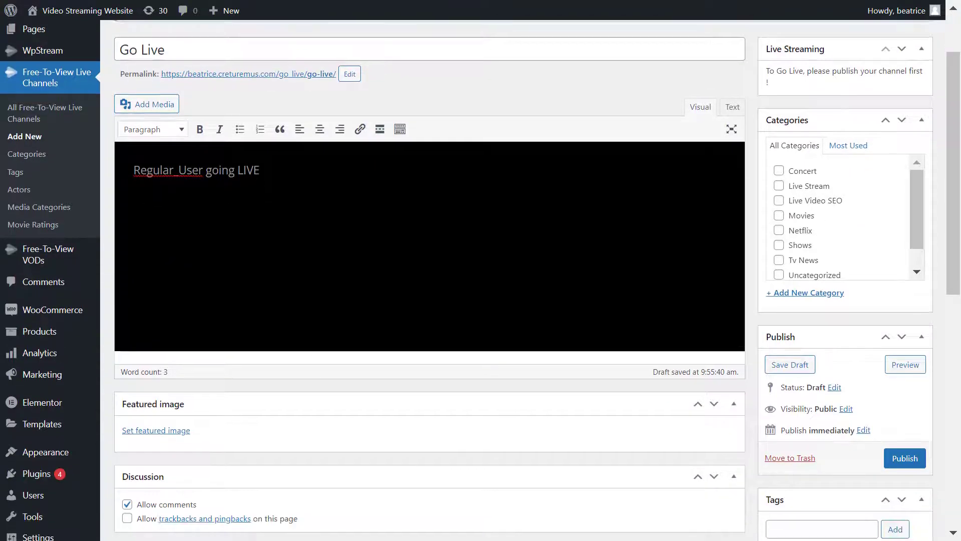
left_click(182, 430)
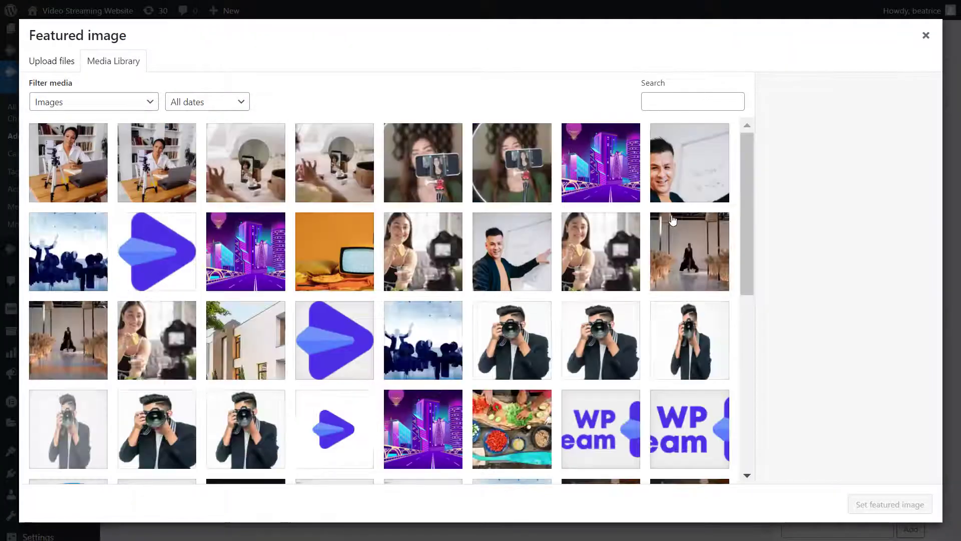
left_click(329, 261)
left_click(859, 502)
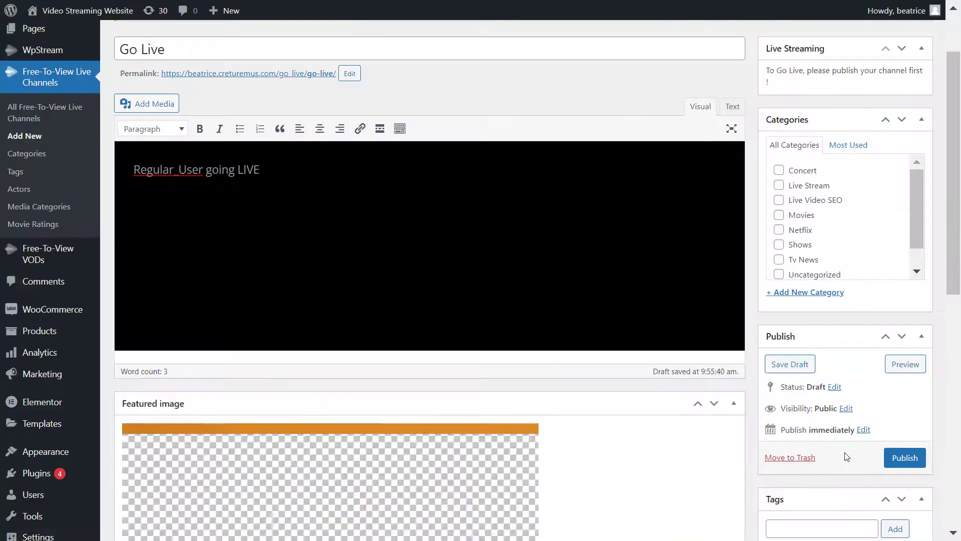
Step: Add the tag 'go live' to the channel
scroll(846, 455, "down", 5)
left_click(825, 284)
type("go live")
key("Return")
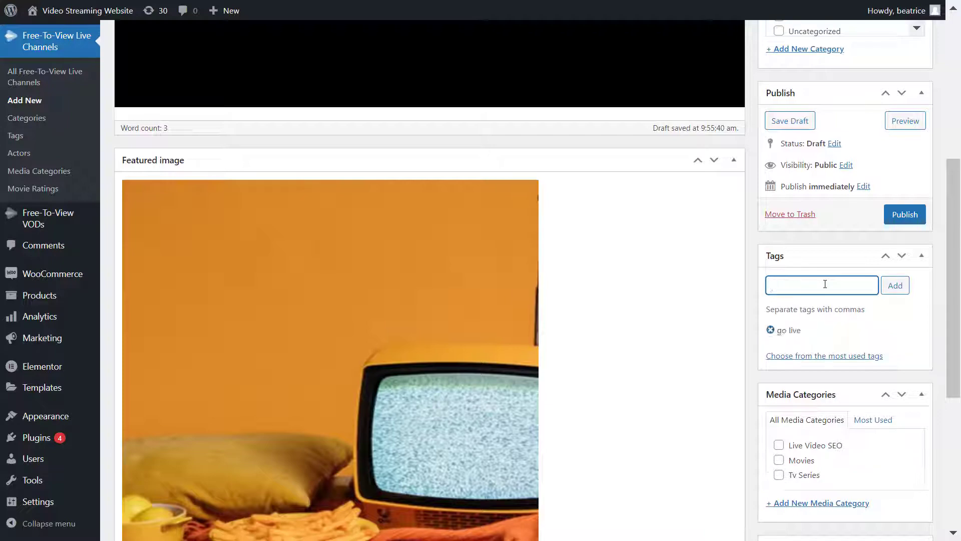
Step: Tick the Tv Series and Shows categories and publish the Go Live channel
scroll(826, 284, "down", 3)
left_click(796, 313)
scroll(836, 395, "down", 2)
scroll(828, 420, "up", 11)
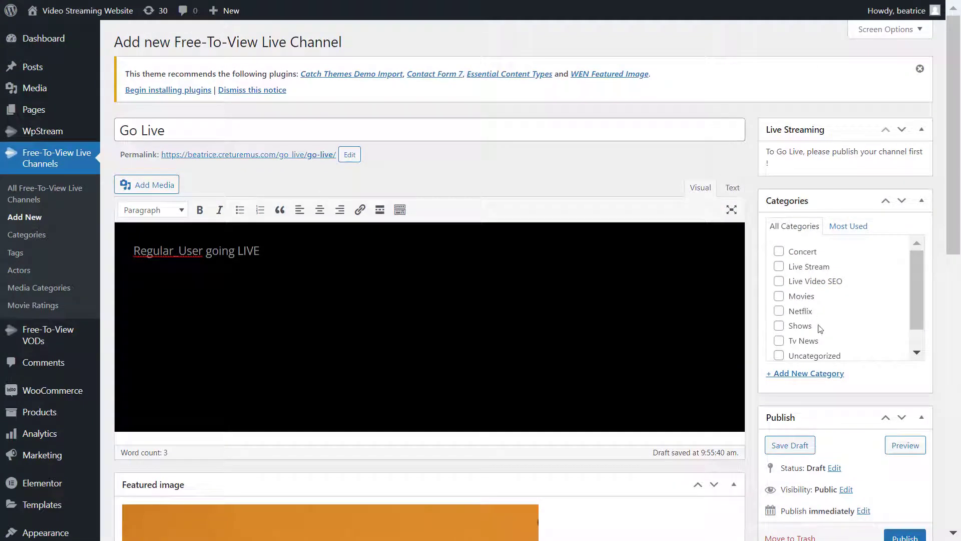
left_click(801, 326)
scroll(818, 340, "down", 3)
left_click(907, 459)
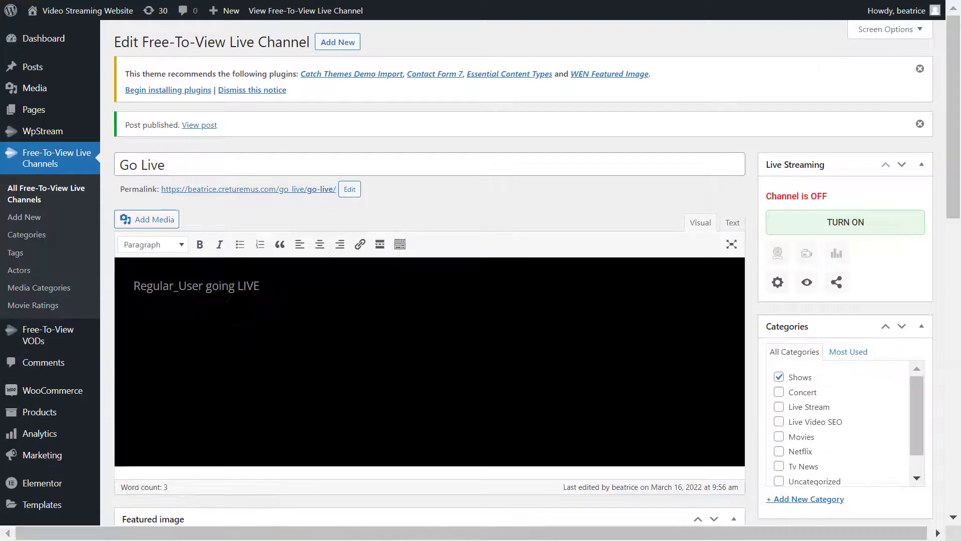
Step: Copy the channel's post ID 1296 from the edit page address
left_click(447, 55)
left_click(455, 55)
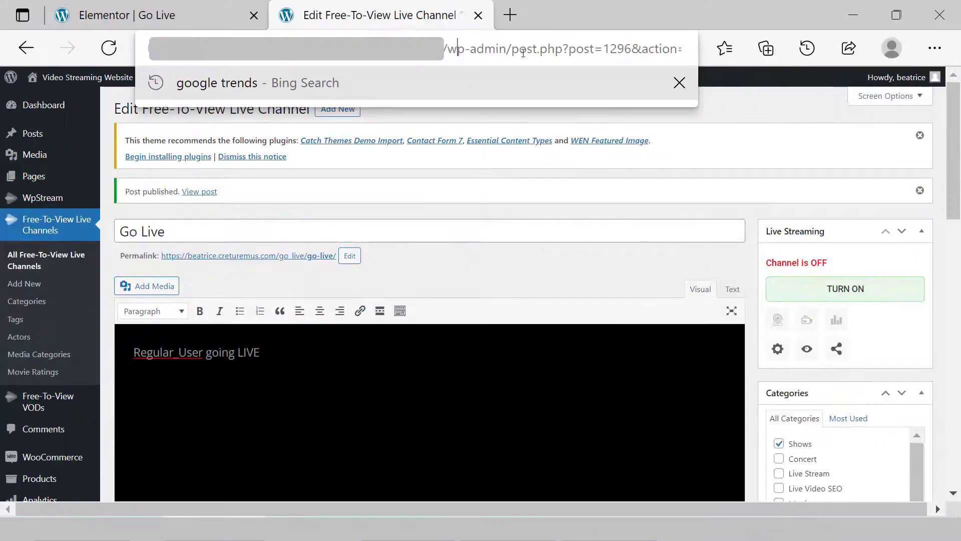
left_click_drag(605, 50, 632, 49)
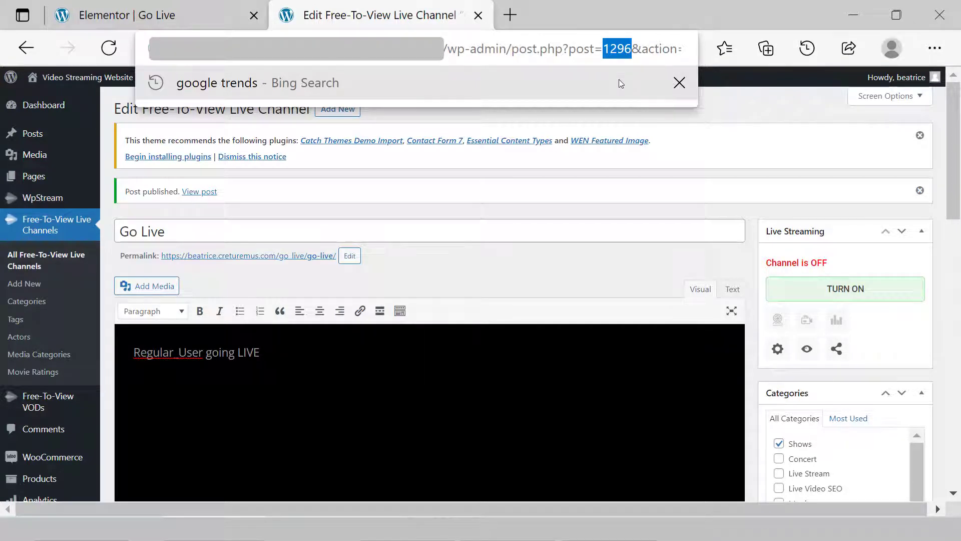
Step: In Elementor, set the Start Streaming widget's Product id to 1296 and update the page
left_click(205, 8)
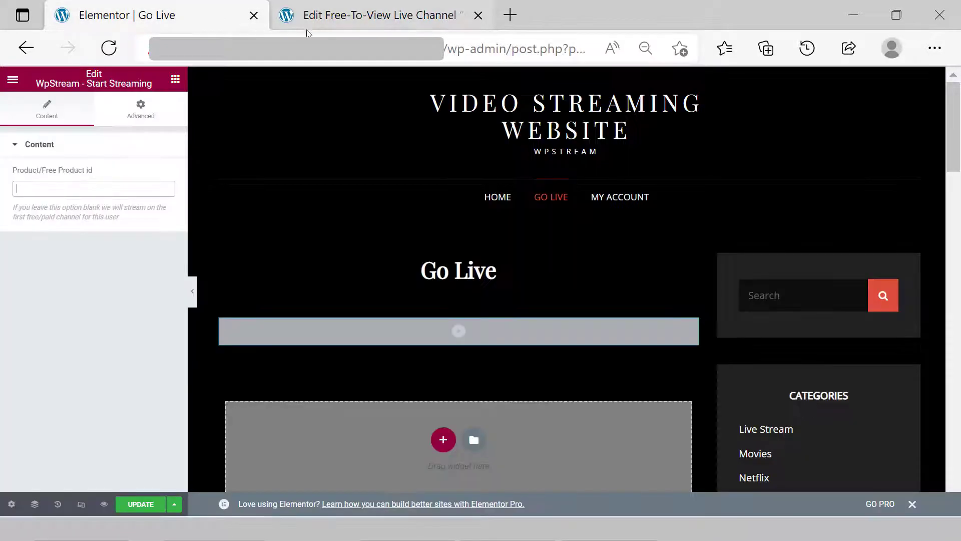
double_click(337, 113)
left_click(341, 161)
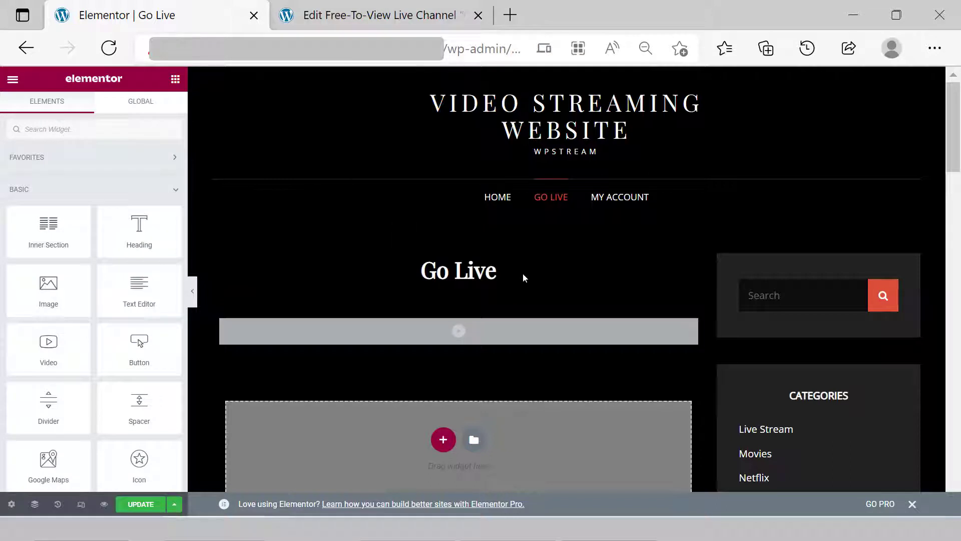
left_click(473, 337)
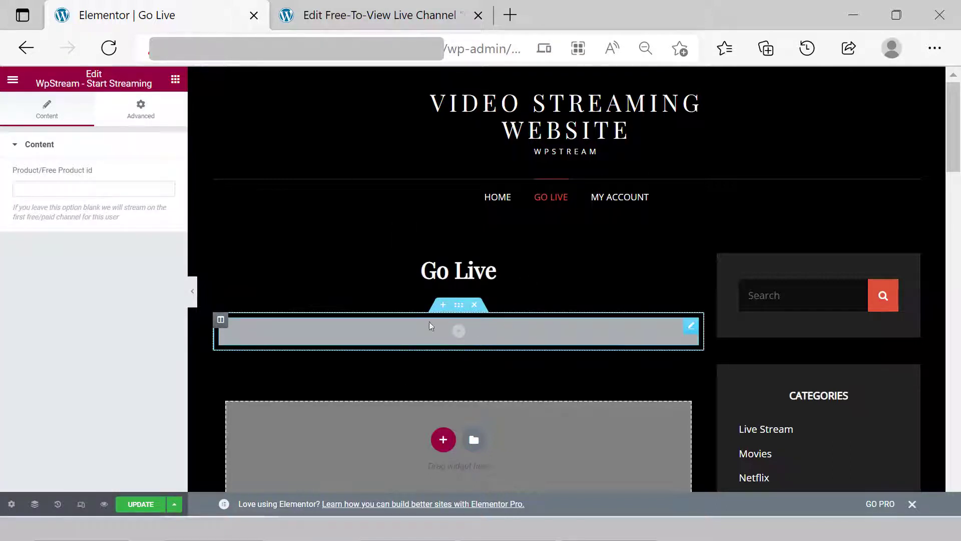
left_click(54, 188)
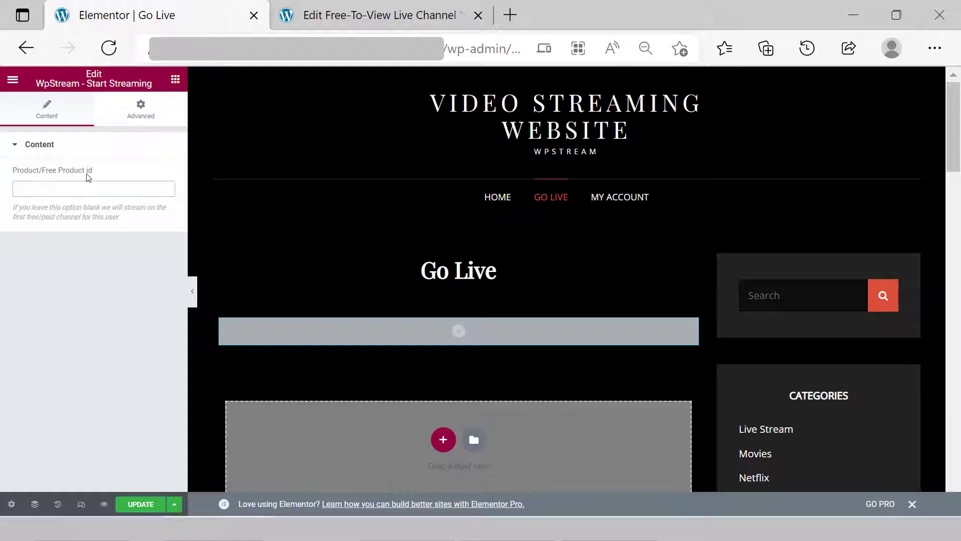
type("1296")
double_click(99, 194)
key("Right")
left_click(147, 506)
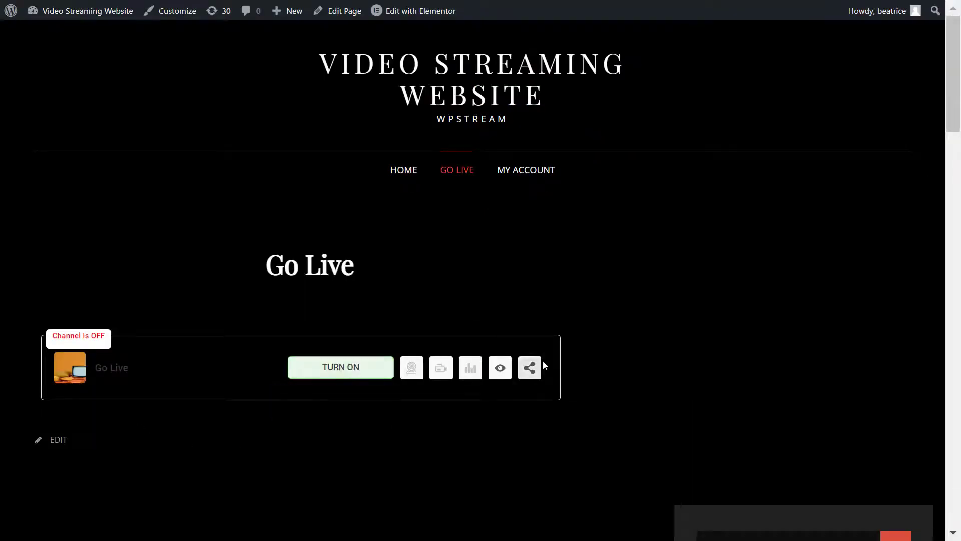
Step: Log out of the administrator account and go to the My account page
mouse_move(900, 20)
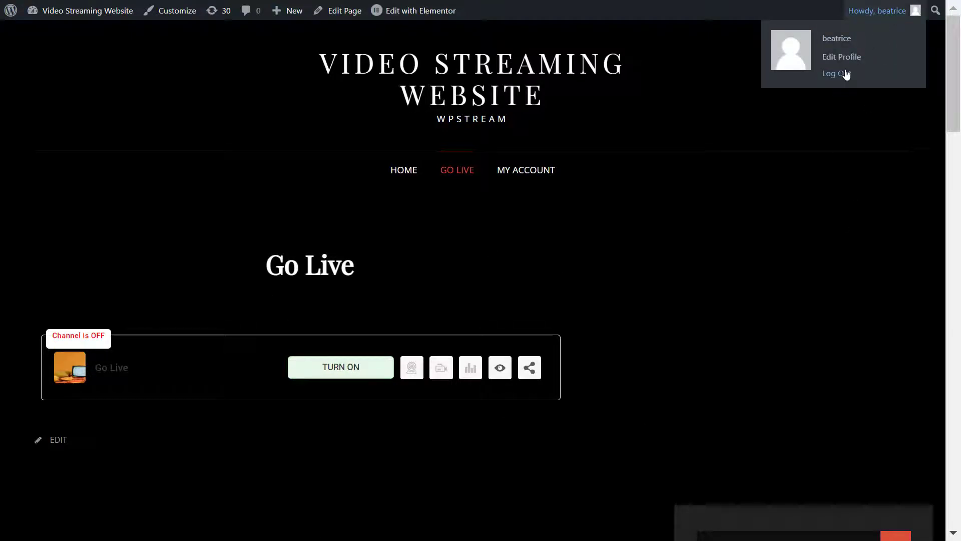
left_click(846, 74)
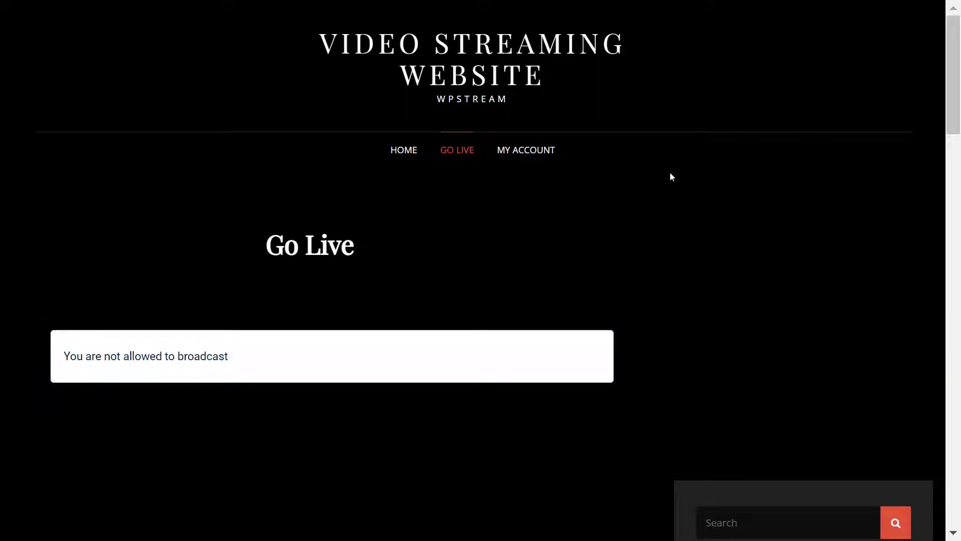
left_click(552, 156)
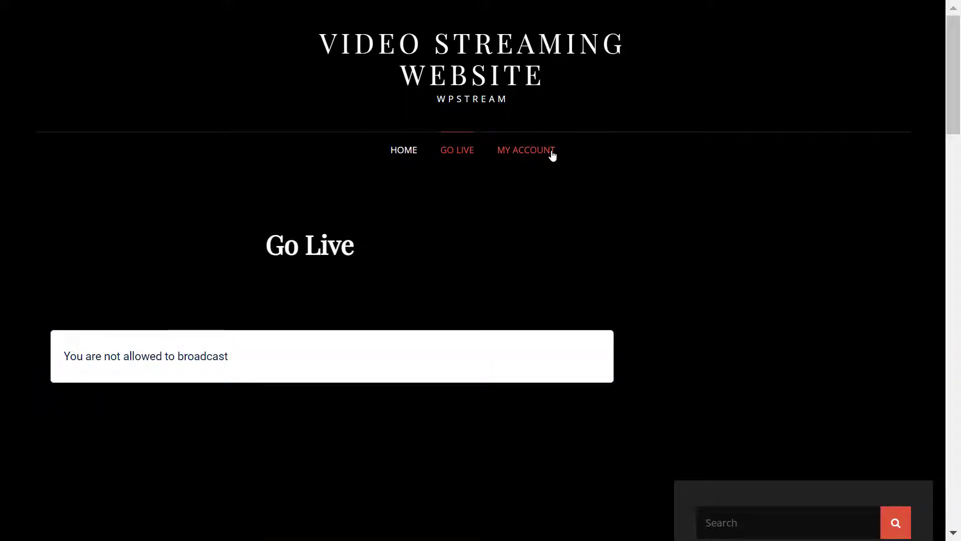
Step: Fill the Register form with a space-free username, the new user's e-mail, and a strong password
scroll(549, 157, "down", 3)
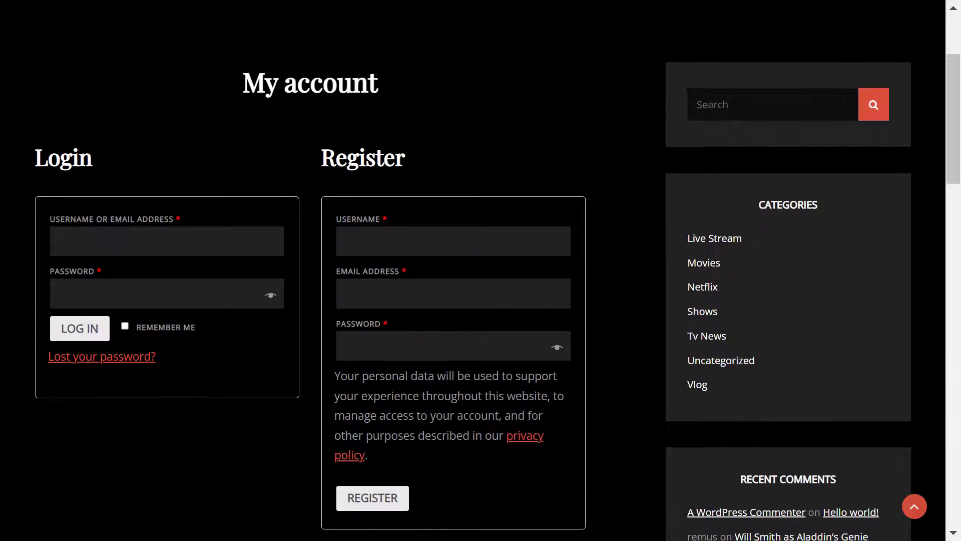
type("Regular User")
key("Tab")
key("ctrl+v")
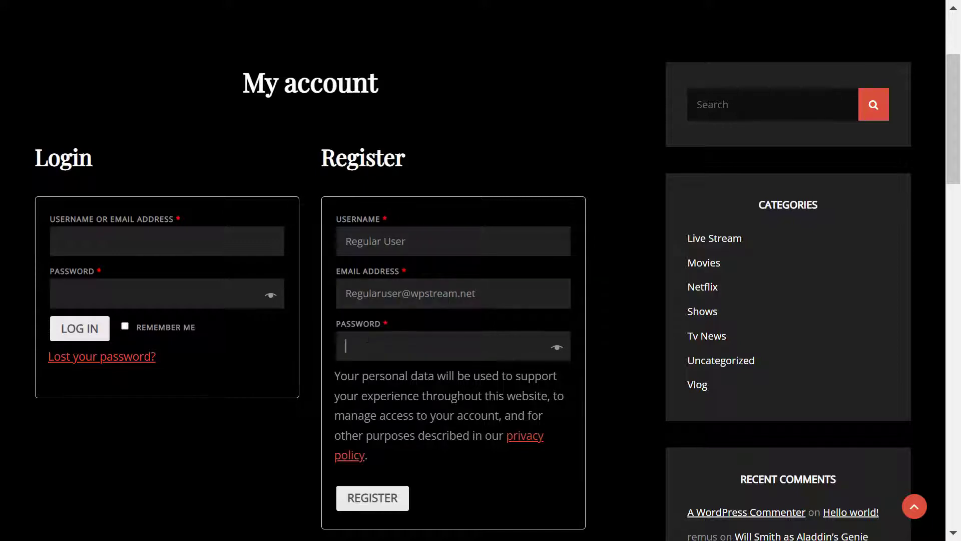
left_click(378, 241)
key("BackSpace")
type("••••••")
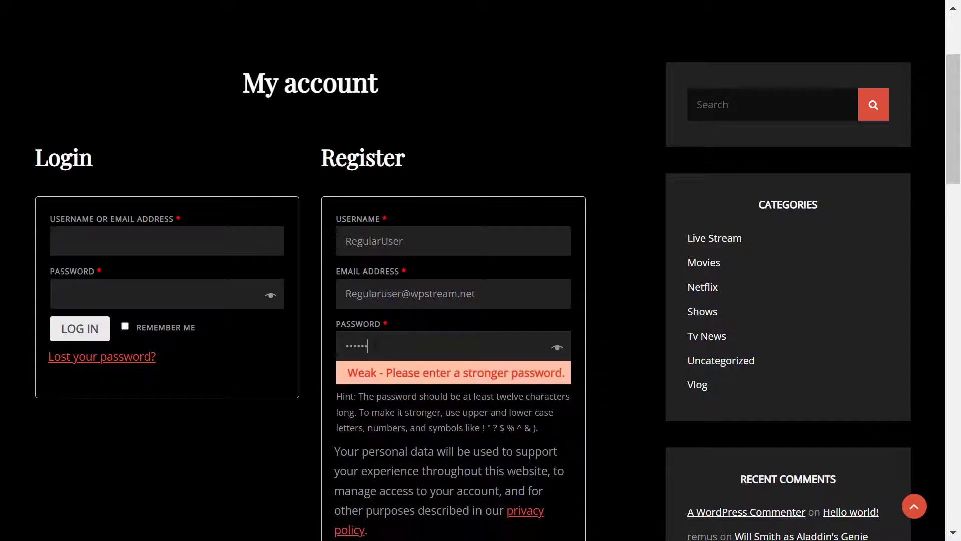
type("••••••••••••")
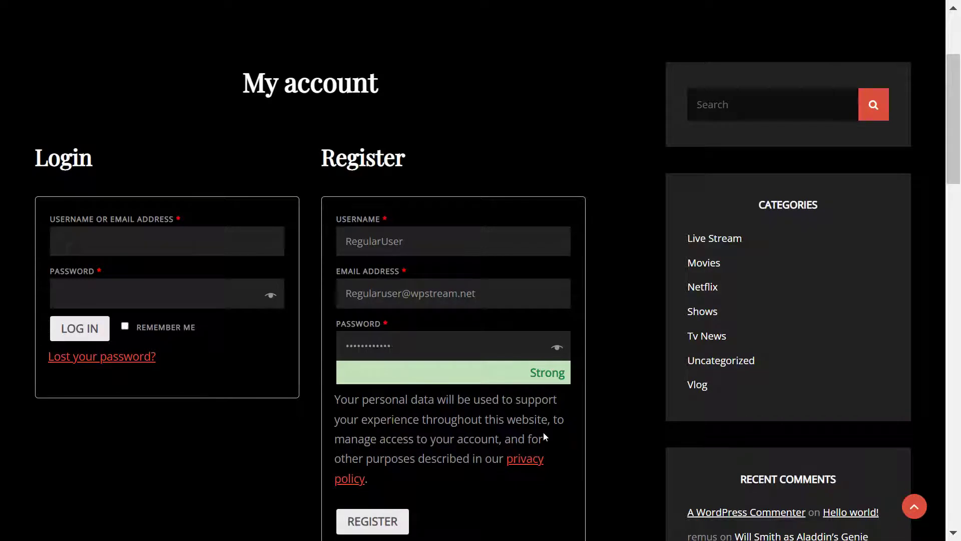
Step: Submit the registration and check the Go Live page as the new user
scroll(587, 447, "down", 2)
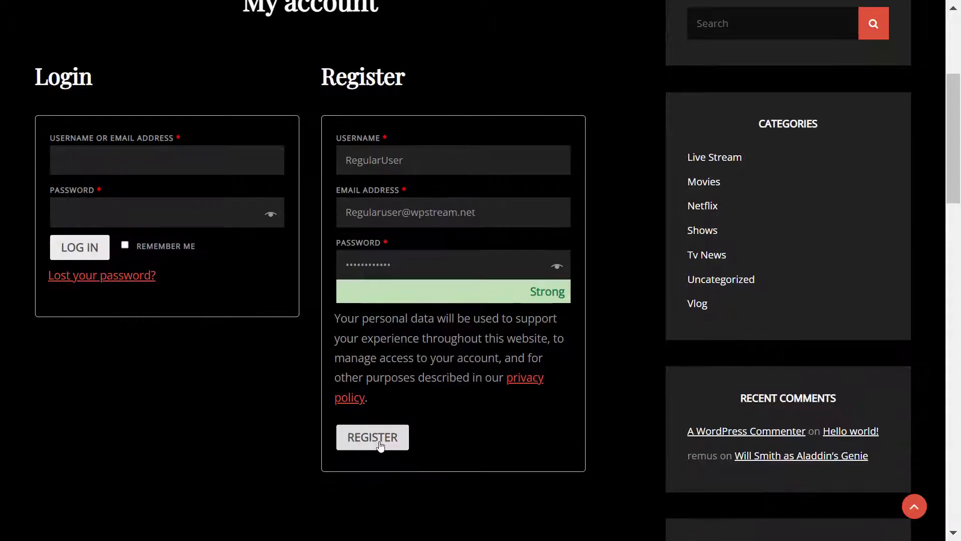
left_click(381, 446)
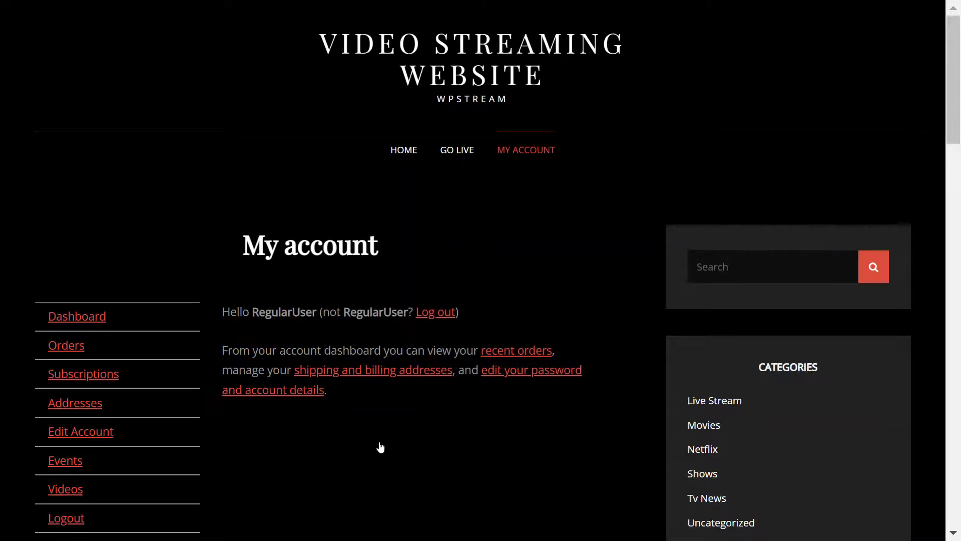
left_click(449, 163)
Step: Log out the new user and log in with the administrator's username and password
left_click(431, 309)
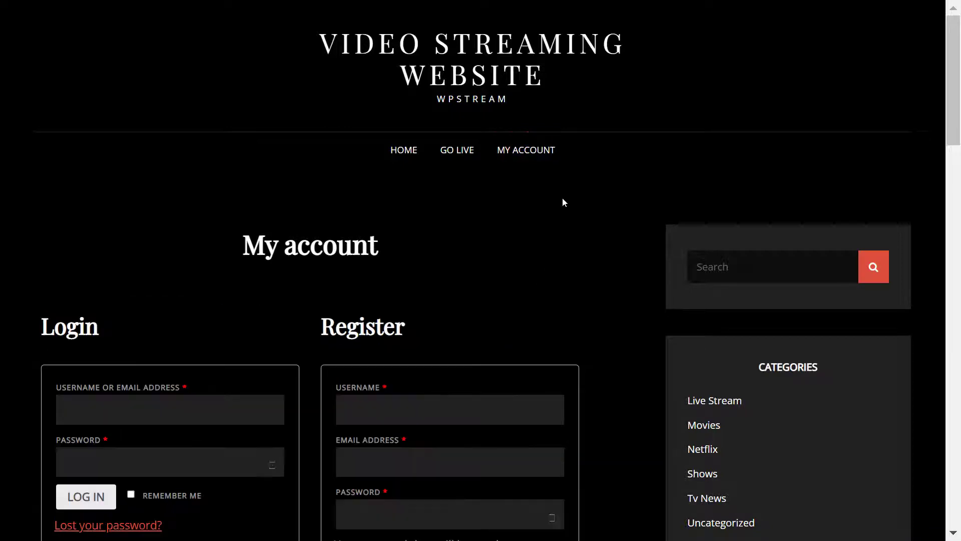
left_click(224, 404)
type("beatrice")
key("Tab")
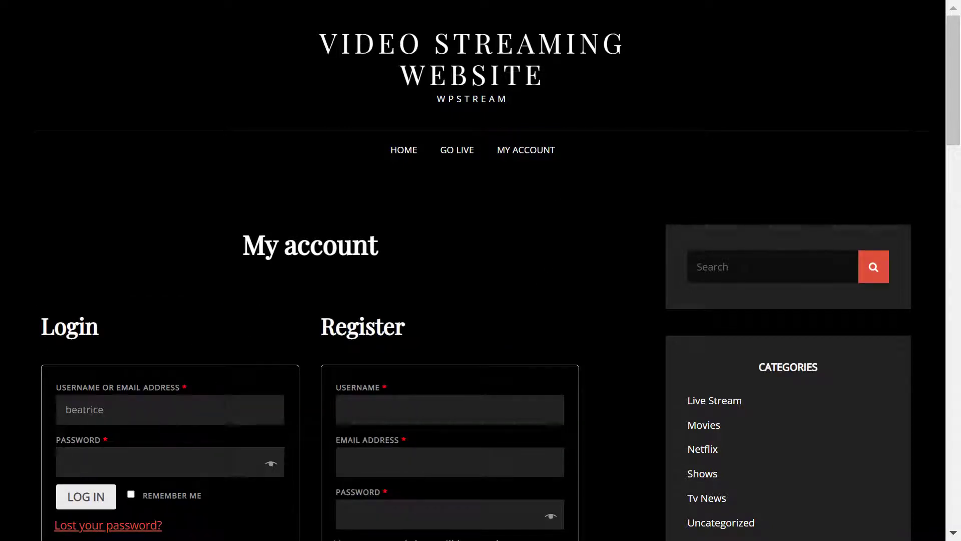
type("•••••••••")
left_click(104, 497)
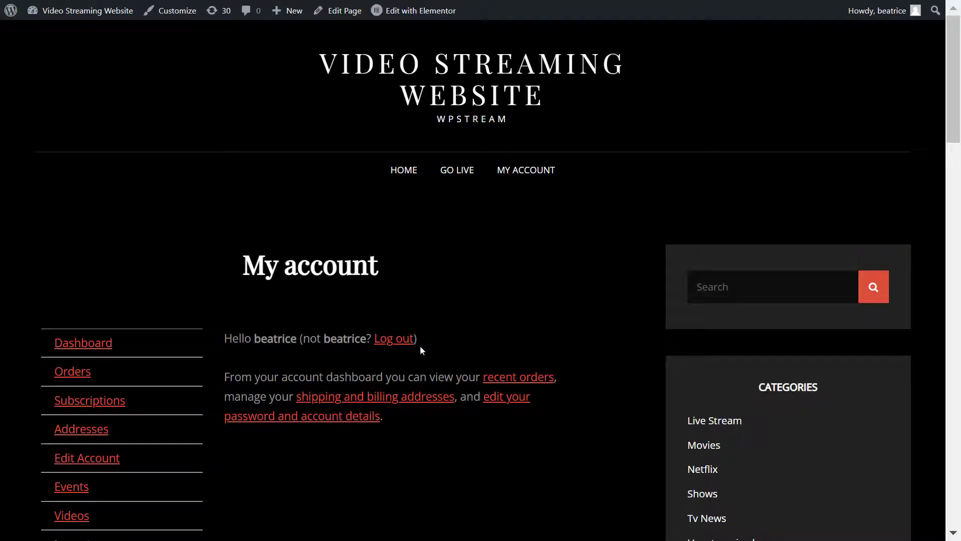
Step: From All Users, open the newly registered user's profile and change the Role from Customer to Subscriber
left_click(10, 10)
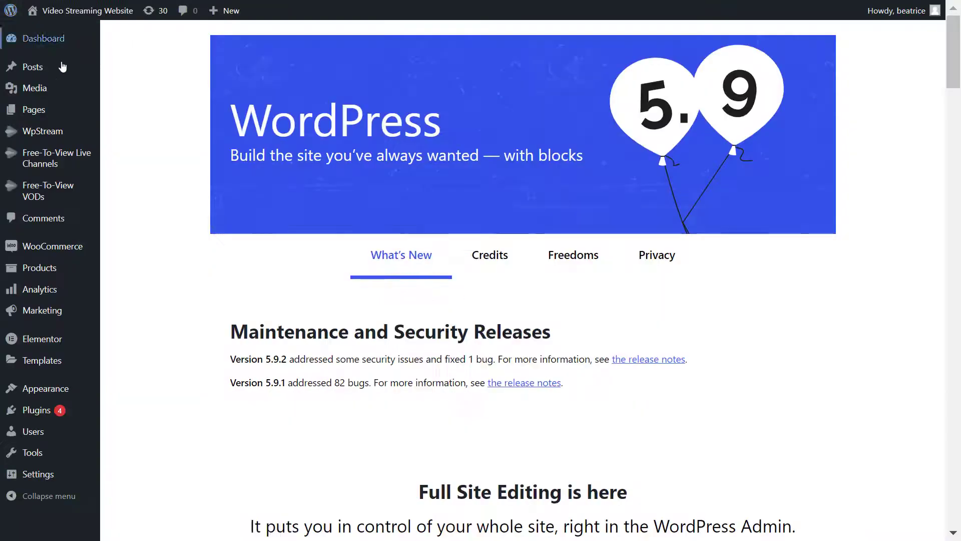
mouse_move(38, 432)
left_click(153, 437)
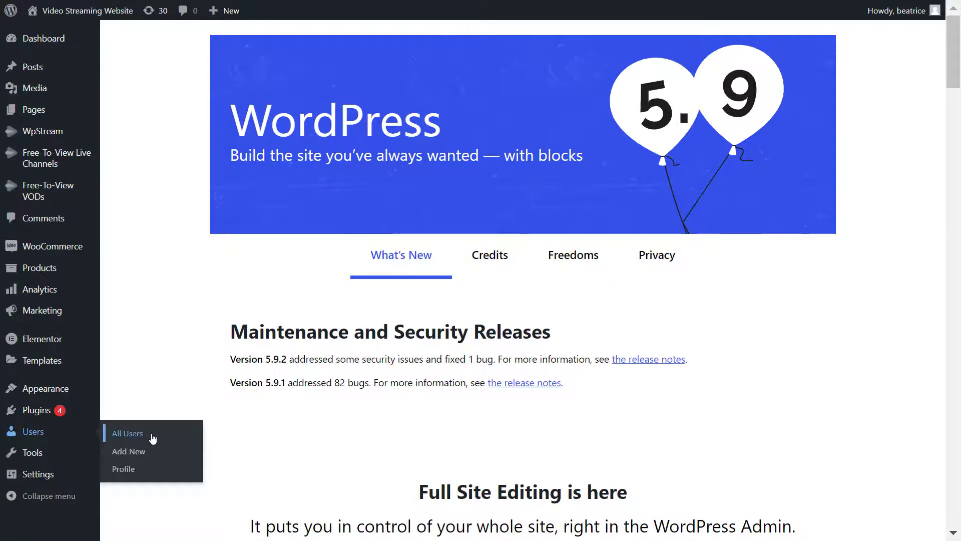
scroll(170, 400, "down", 1)
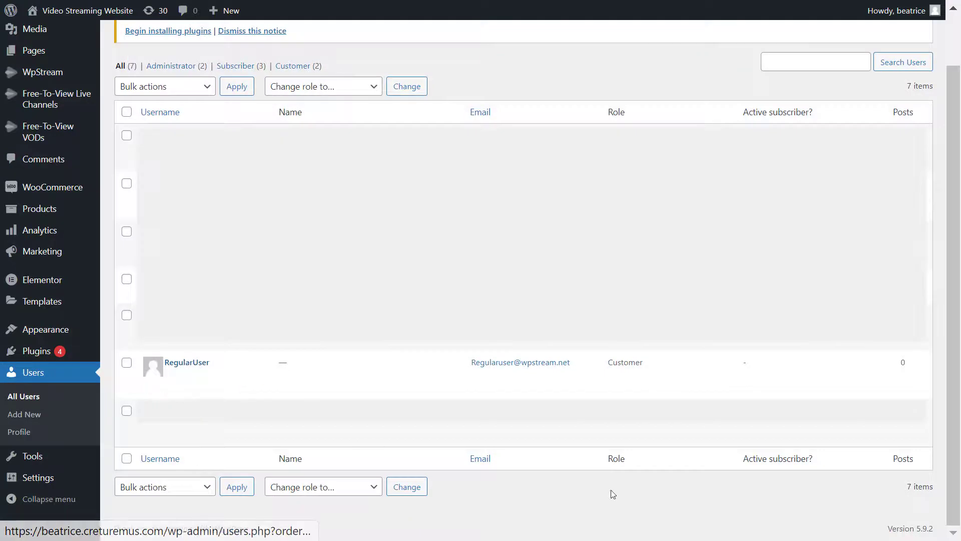
left_click(202, 364)
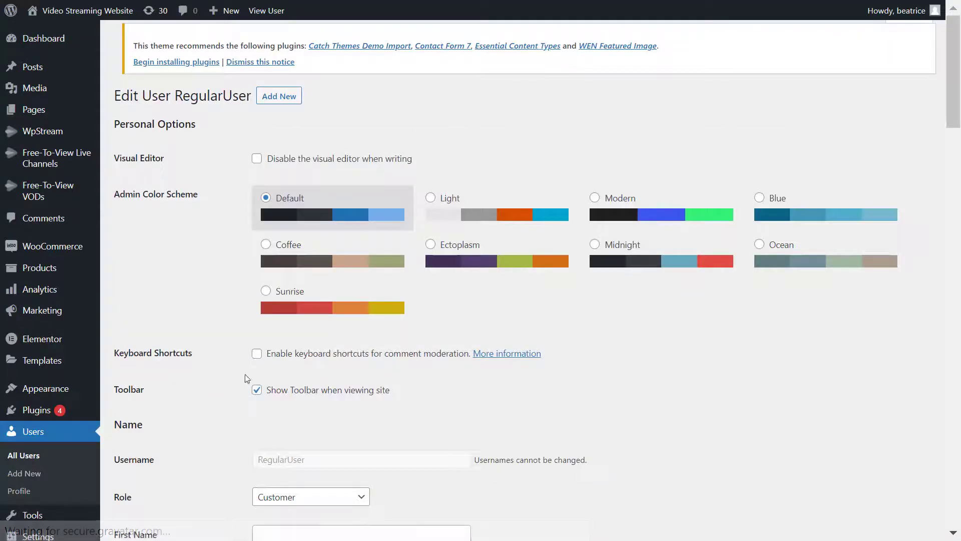
scroll(544, 389, "down", 1)
scroll(545, 389, "down", 2)
left_click(327, 335)
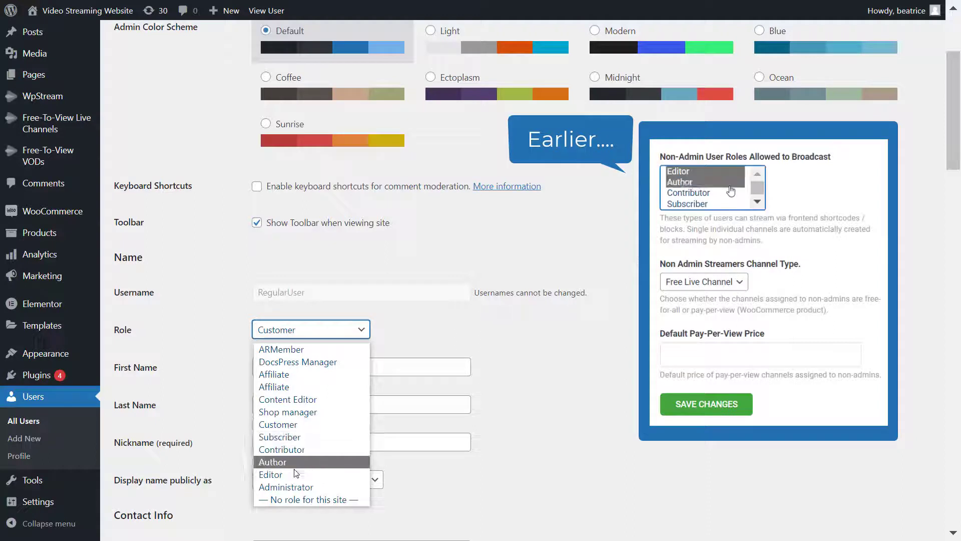
left_click(296, 437)
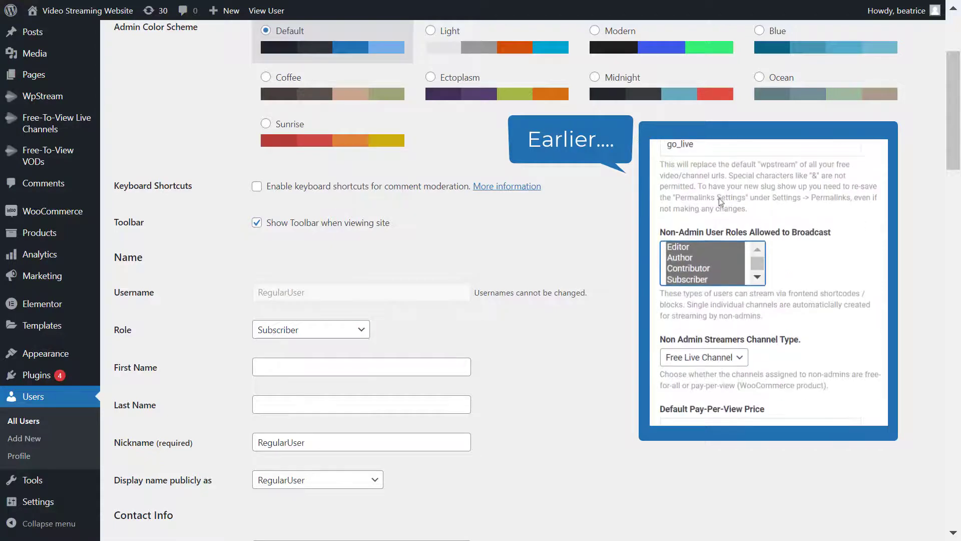
left_click_drag(953, 110, 954, 465)
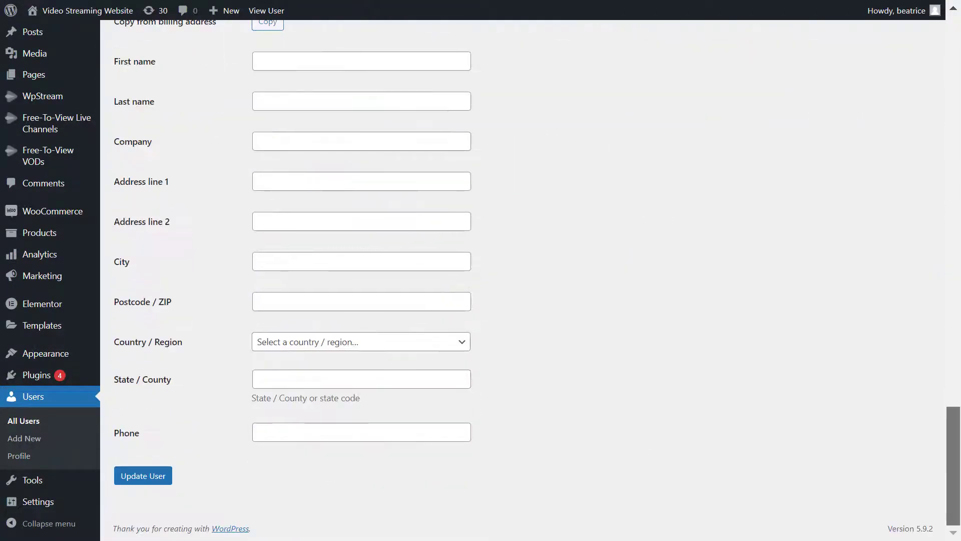
Step: Save the Subscriber role, log out of admin, and log in with the regular user's e-mail and password
left_click(158, 478)
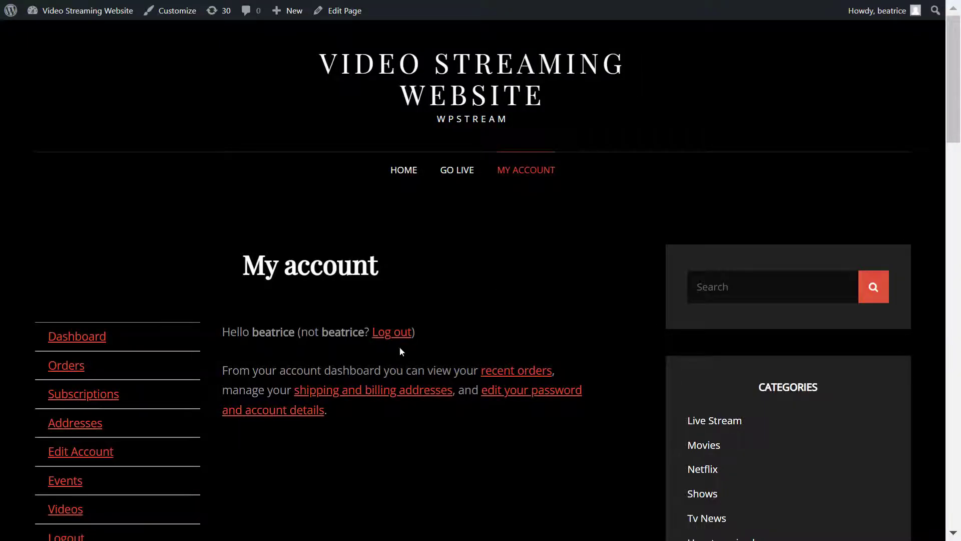
left_click(396, 338)
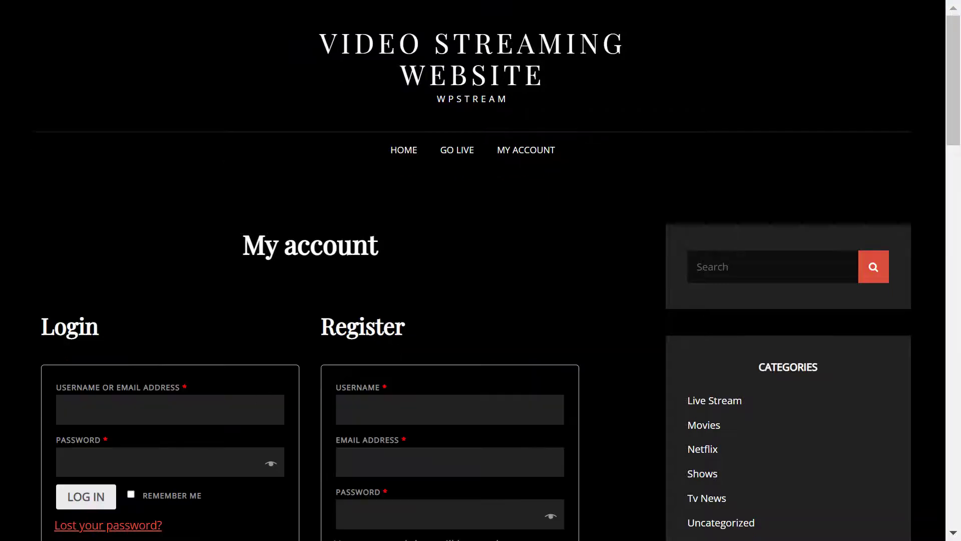
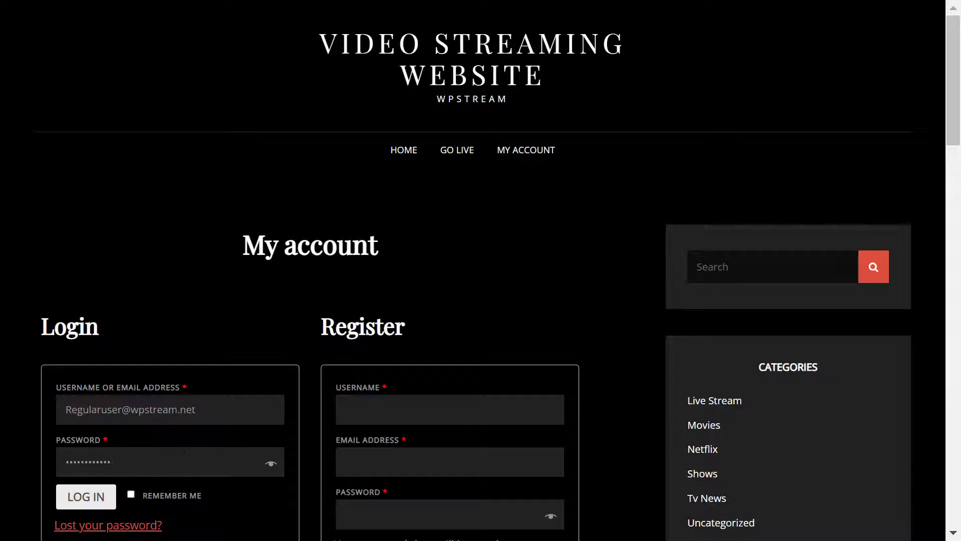
left_click(104, 497)
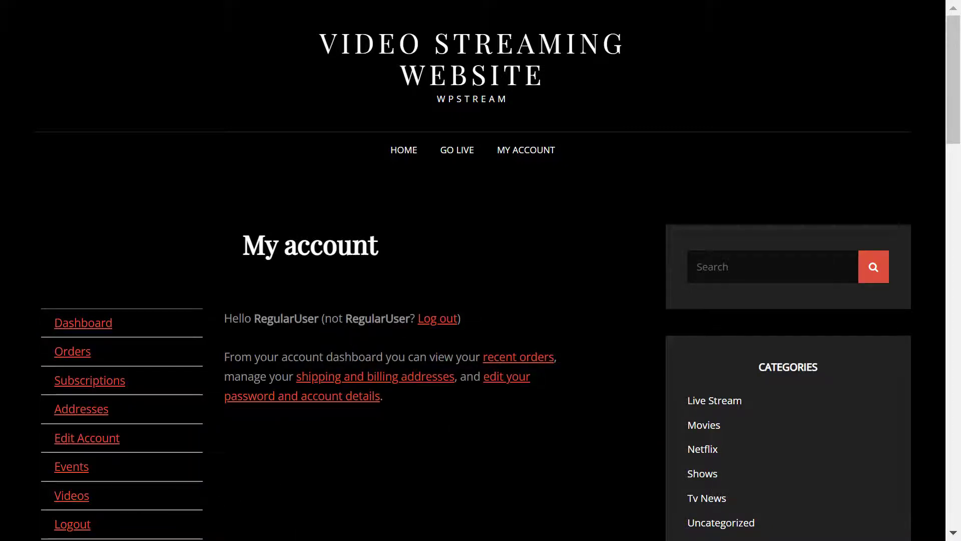
Step: Open the GO LIVE page and switch the Go Live channel on with TURN ON
left_click(459, 151)
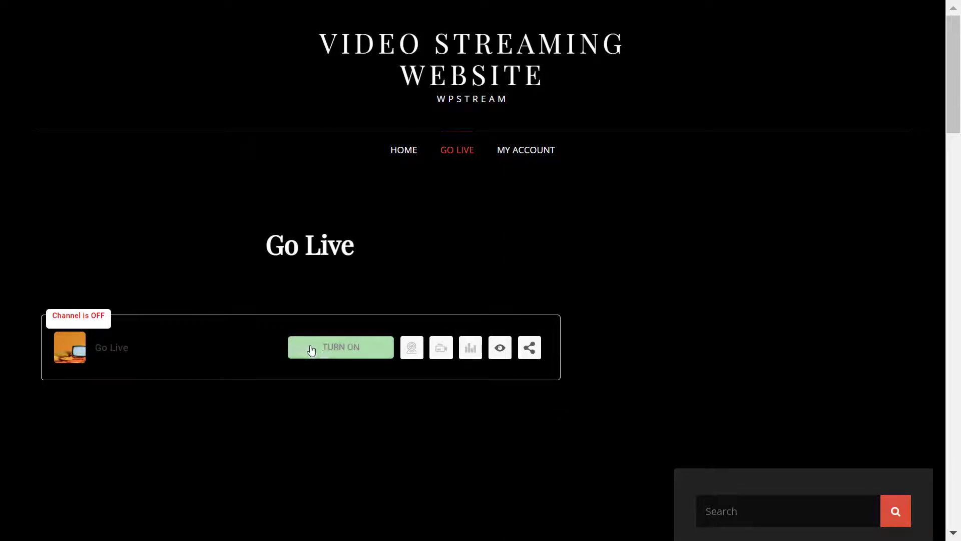
left_click(371, 351)
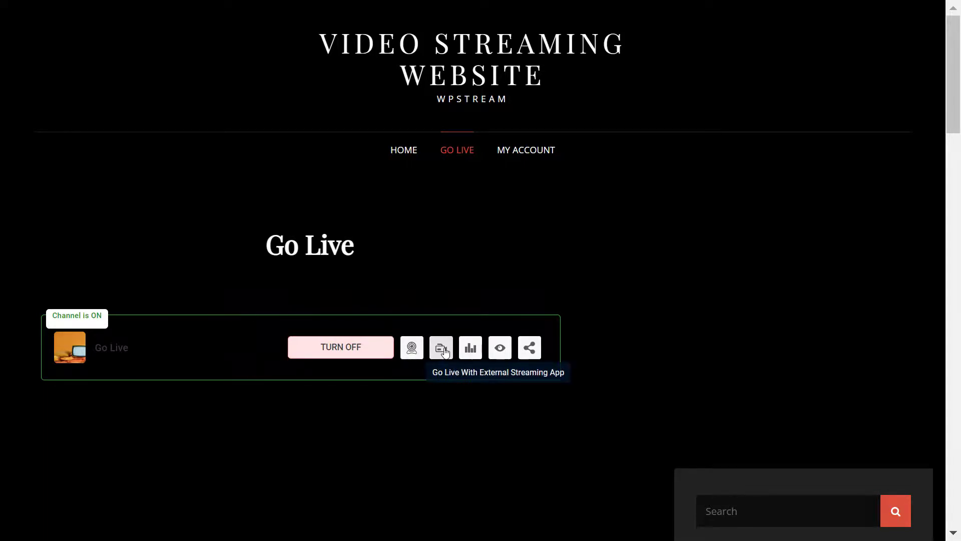
Step: Copy the server rtmp://3.88.207.15/wpstream/ from the external-app details into OBS Stream settings
left_click(441, 350)
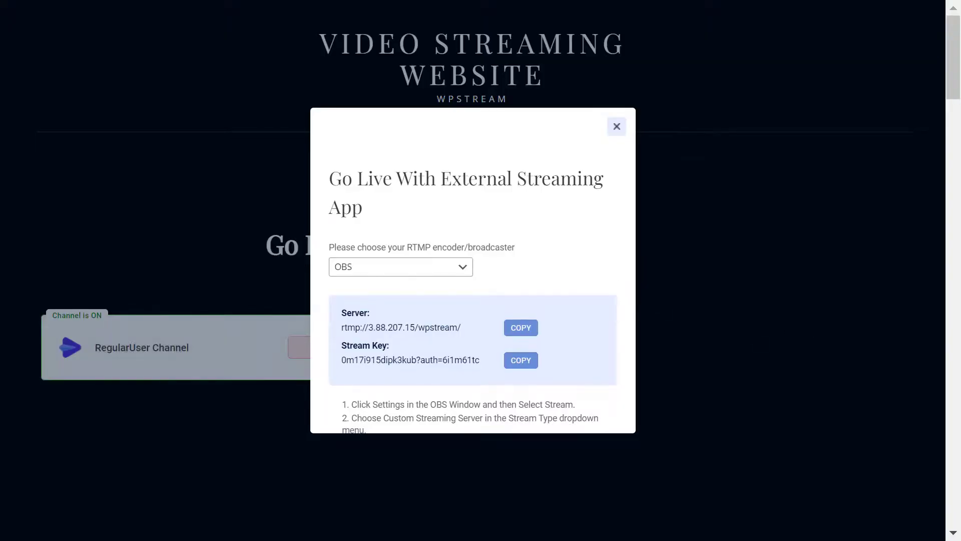
key("alt+Tab")
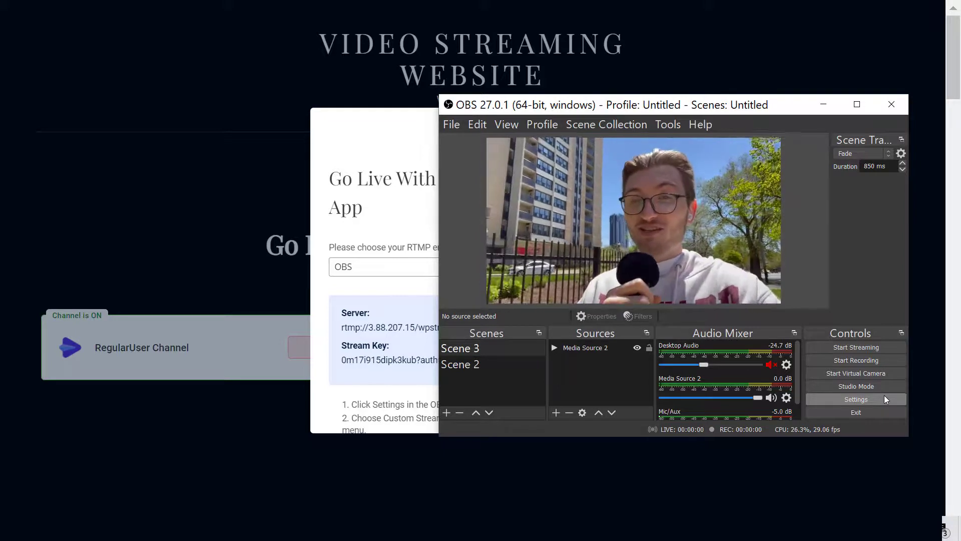
left_click(879, 403)
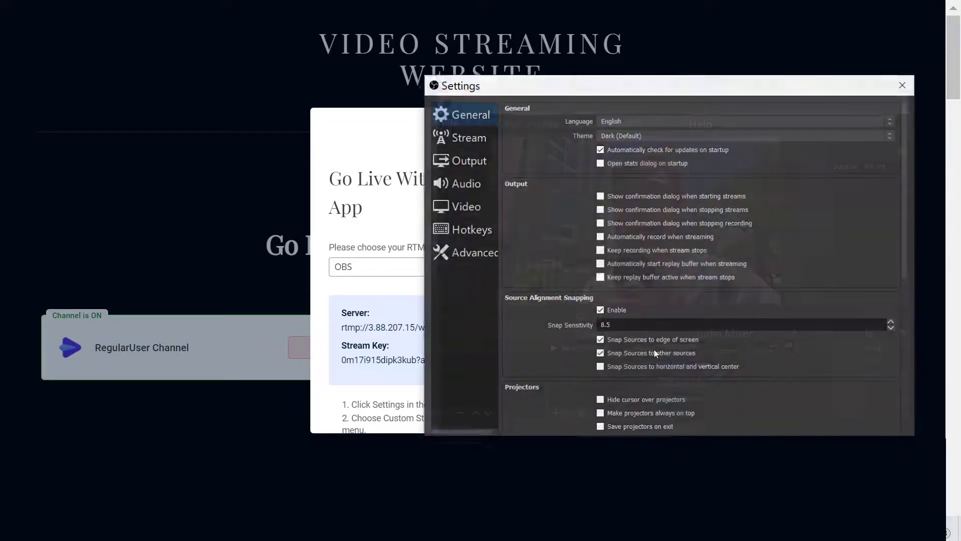
left_click(471, 136)
left_click(386, 229)
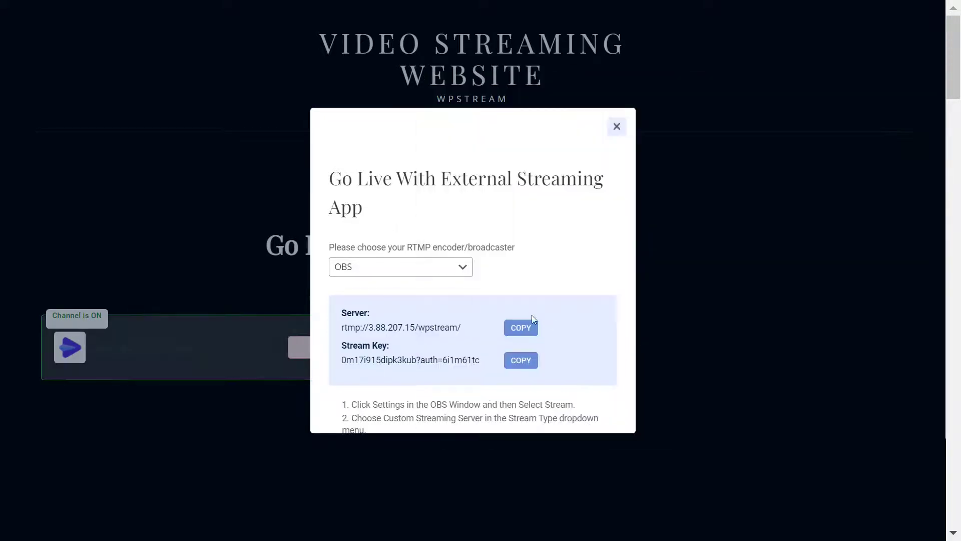
left_click(515, 332)
key("alt+Tab")
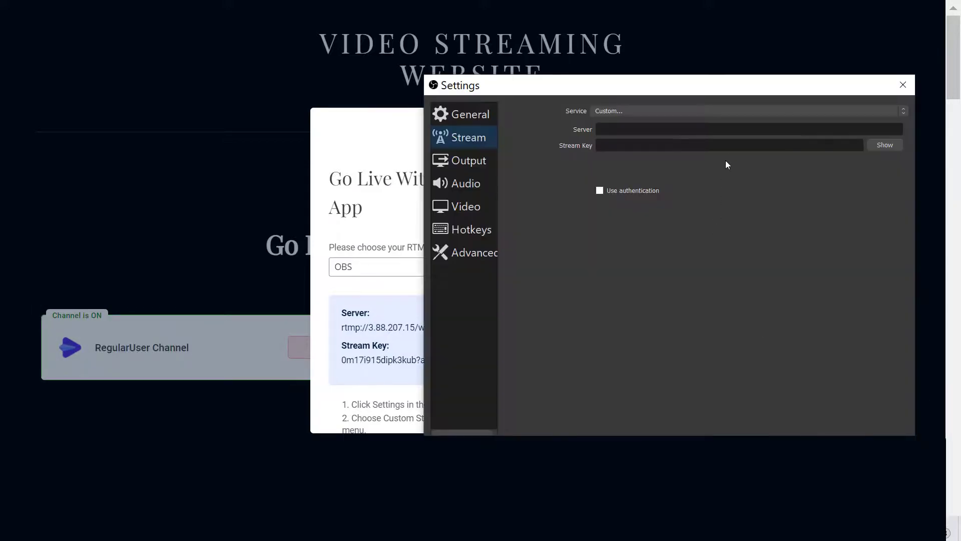
key("ctrl+v")
Step: Copy the channel's stream key into OBS and apply the stream settings
left_click(413, 199)
left_click(521, 361)
key("alt+Tab")
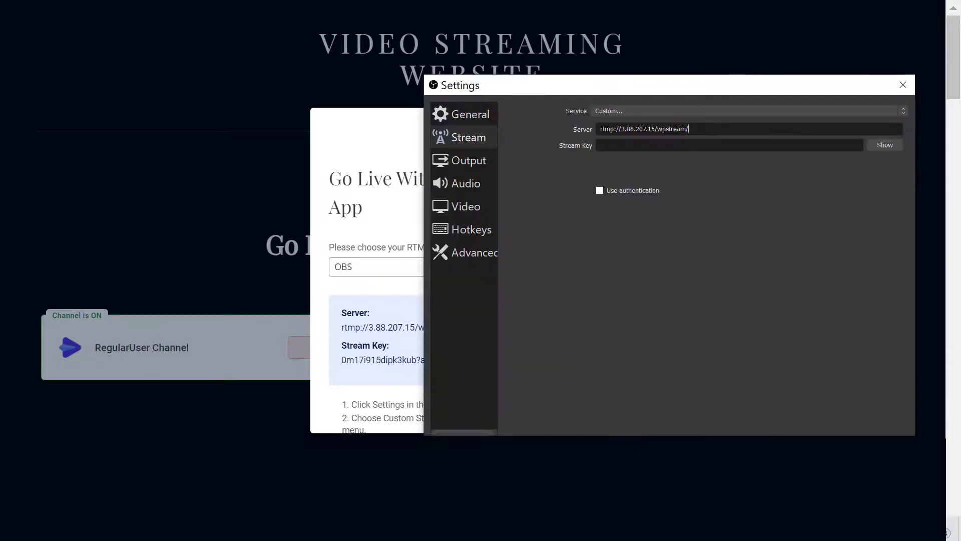
key("ctrl+v")
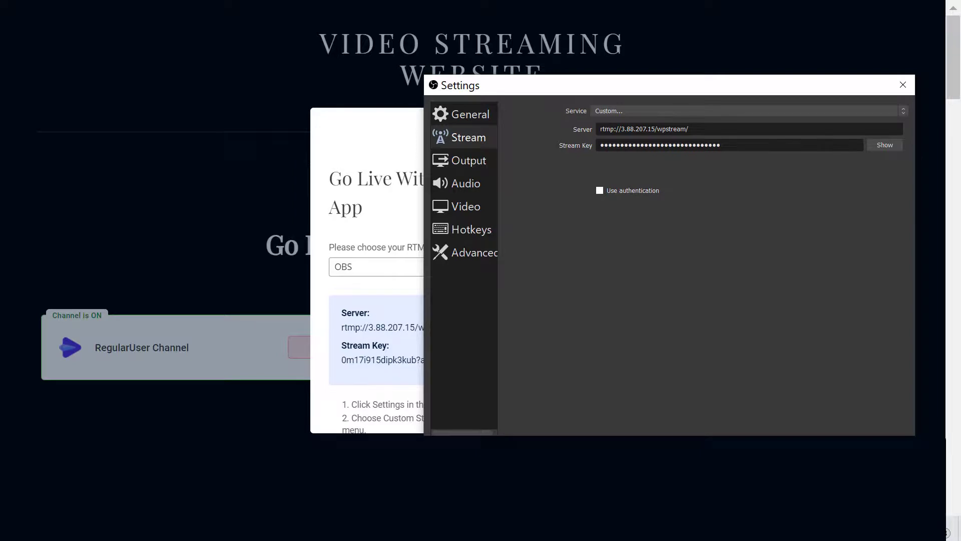
key("Return")
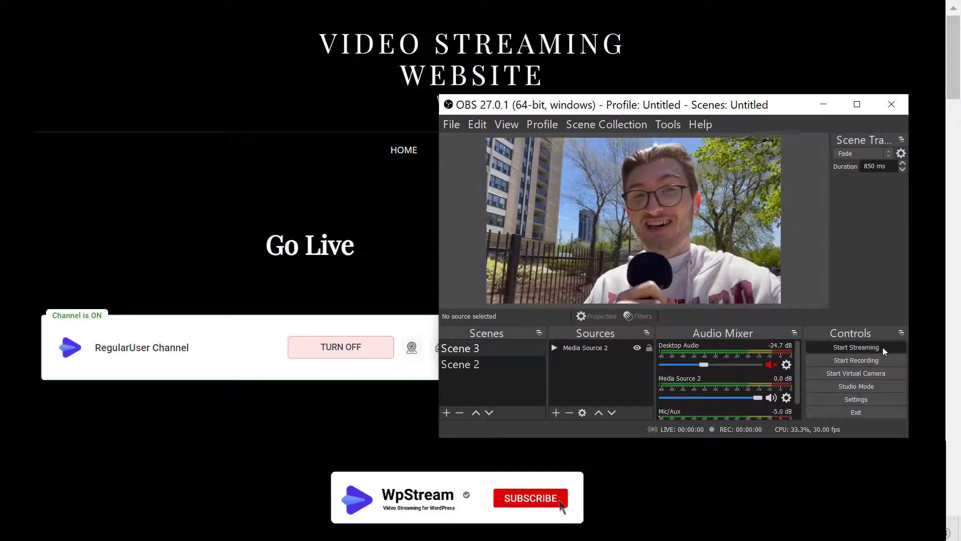
Step: Start streaming in OBS and open the RegularUser Channel page to watch the broadcast
left_click(883, 348)
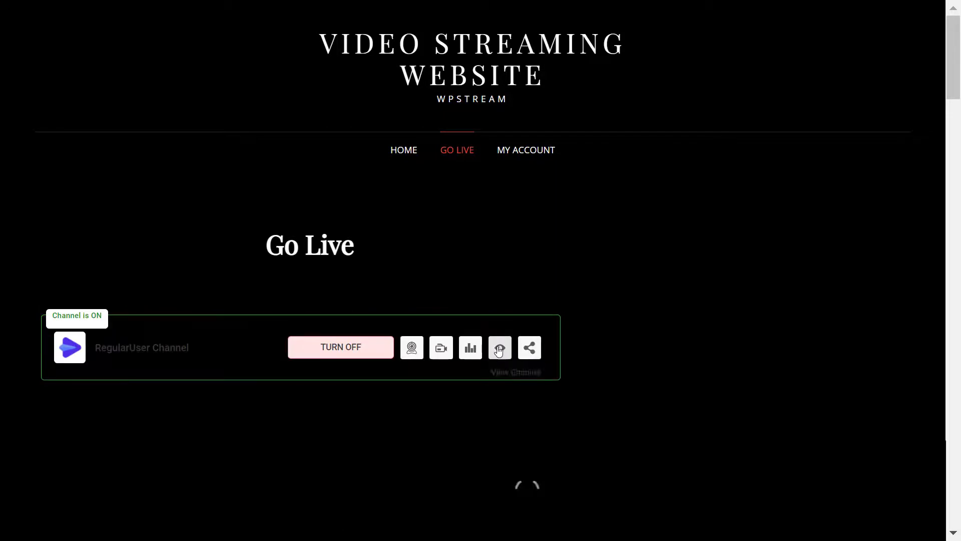
left_click(500, 349)
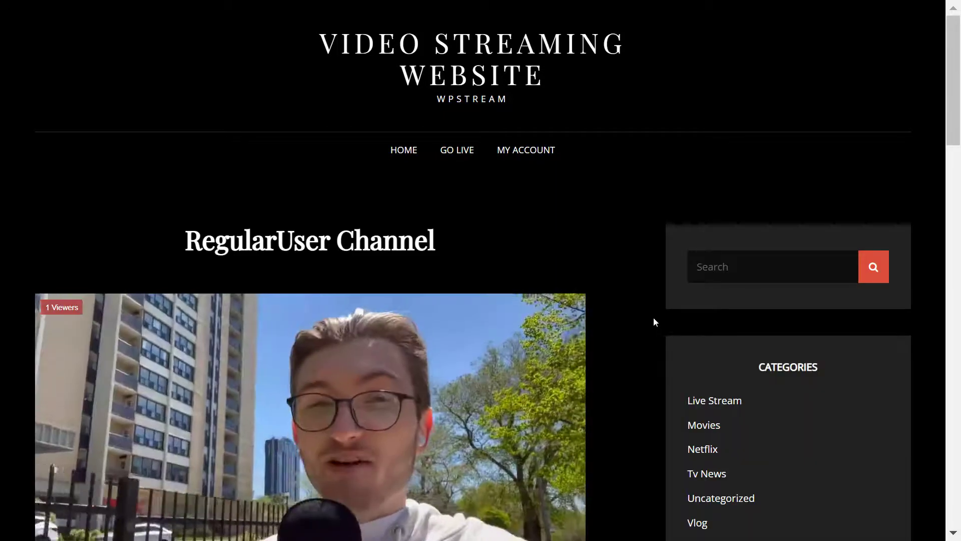
scroll(654, 319, "down", 2)
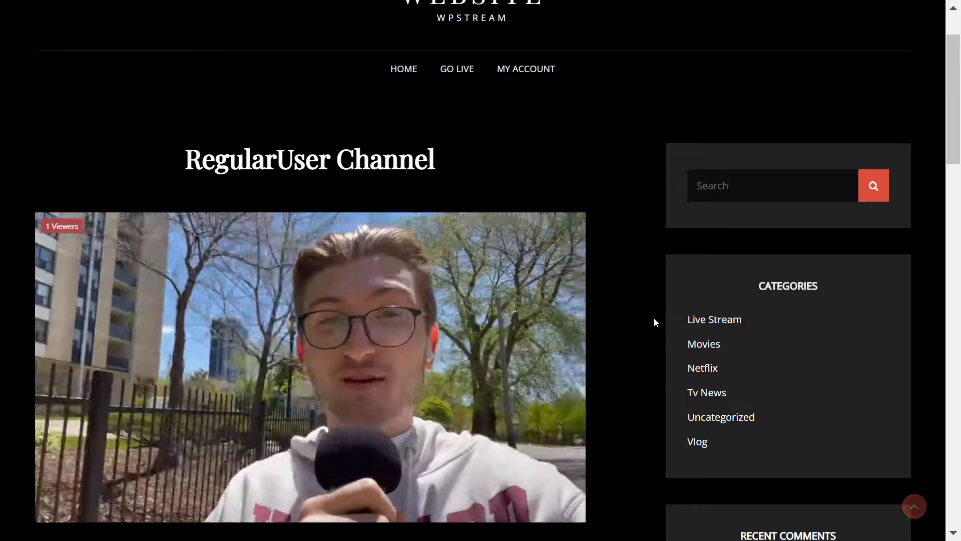
scroll(654, 317, "down", 2)
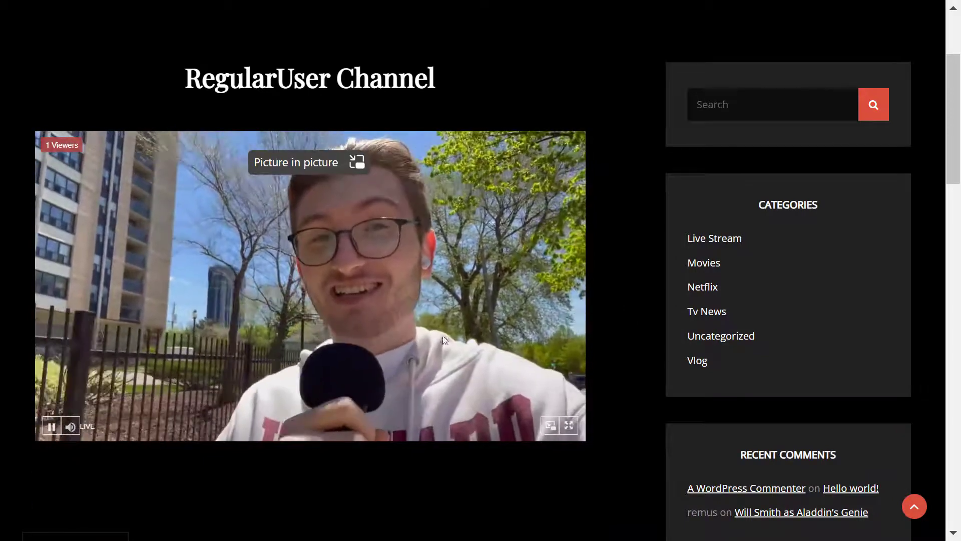
Step: Pop the live video into a picture-in-picture window, move it, then return it to the page
left_click(550, 425)
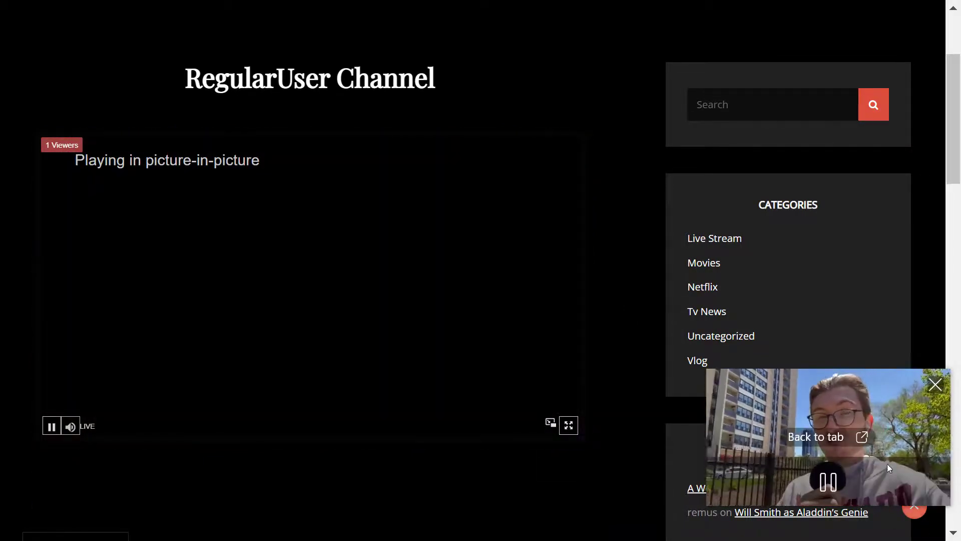
left_click_drag(791, 368, 668, 283)
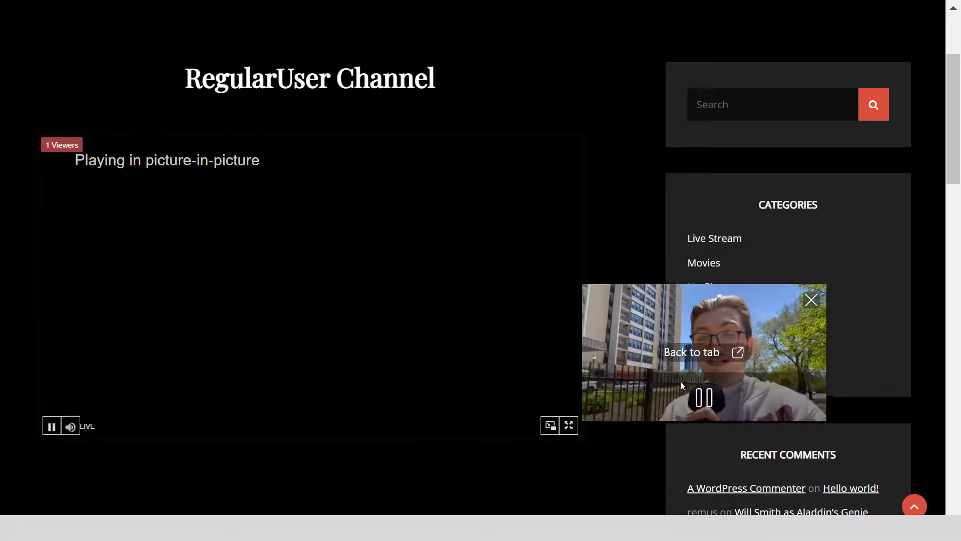
left_click(693, 352)
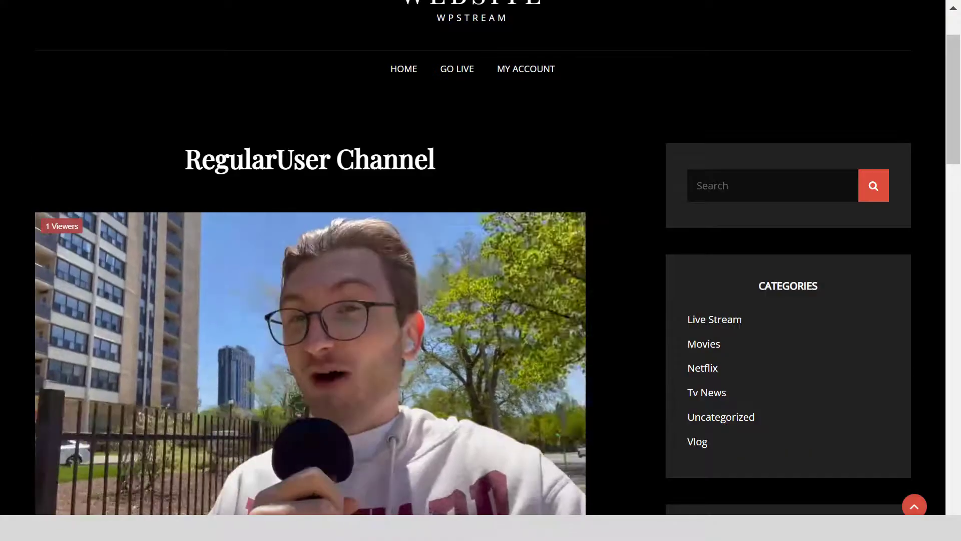
key("alt+Tab")
Step: Click Stop Streaming in OBS, then go back to the browser and open the HOME page
left_click(849, 345)
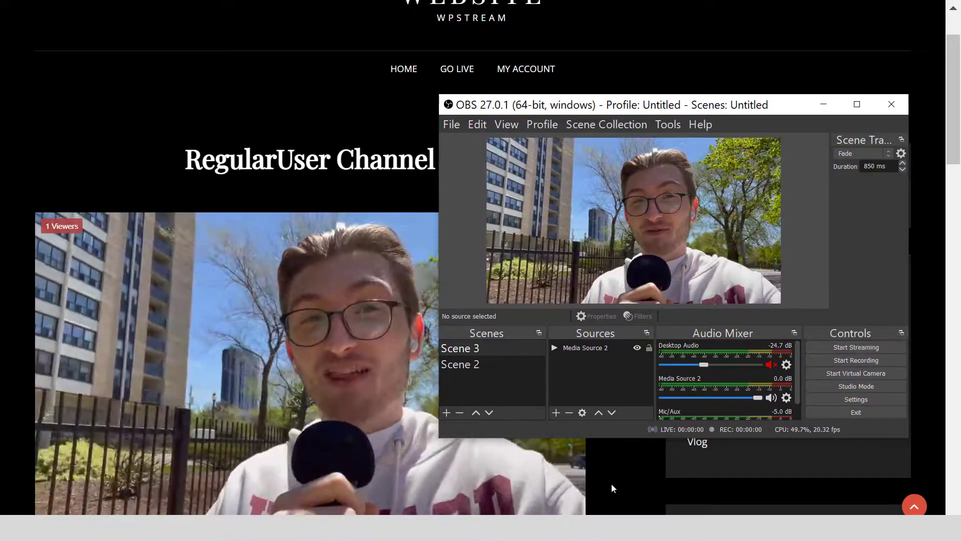
left_click(610, 482)
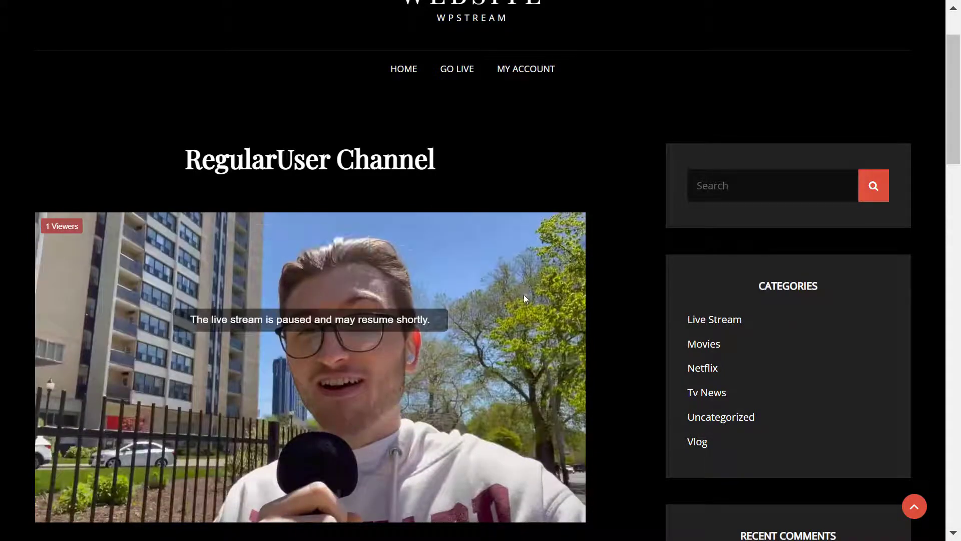
left_click(404, 82)
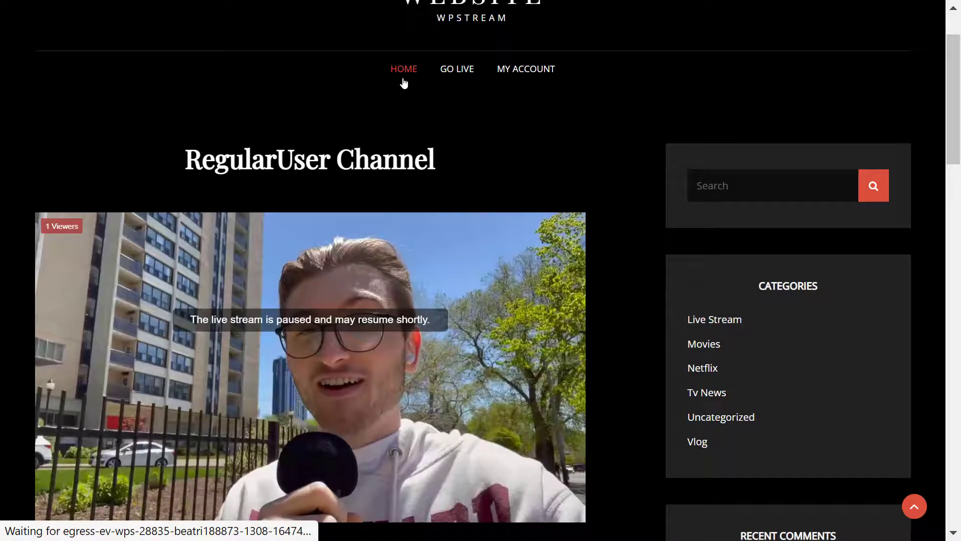